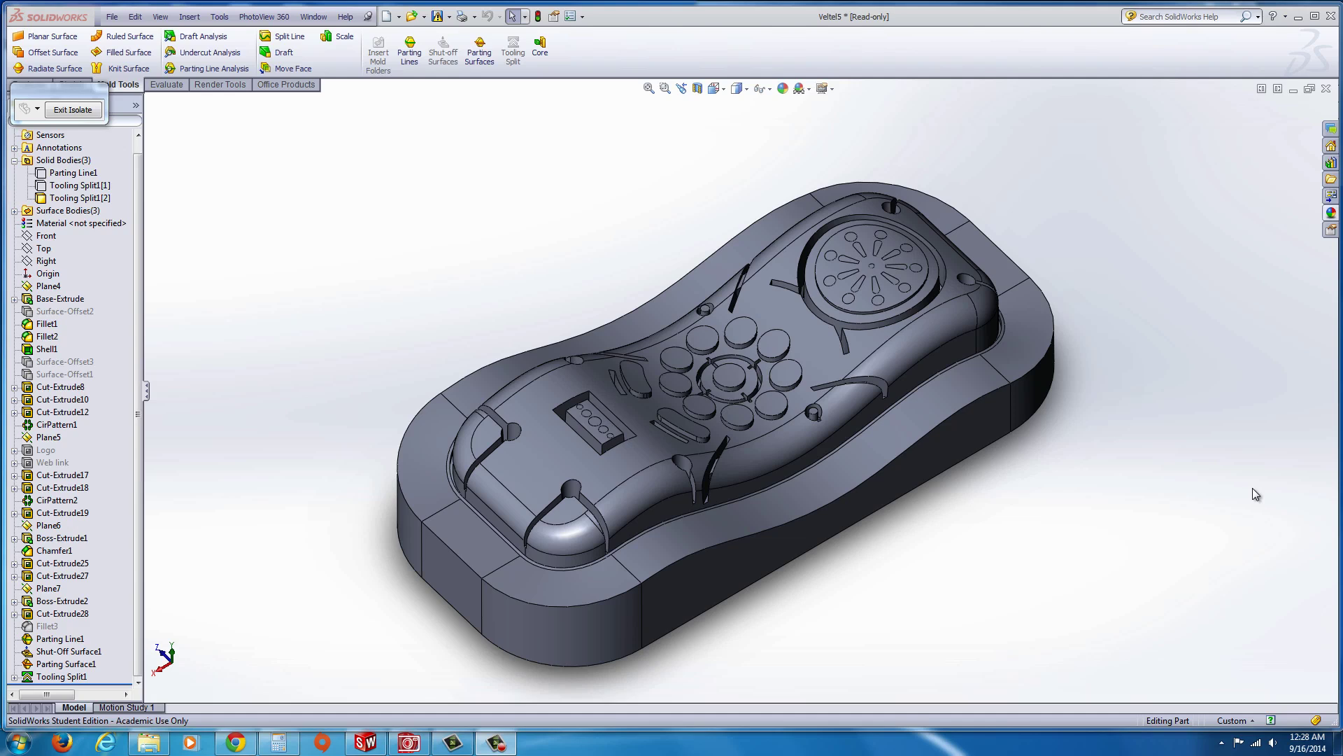
Exit isolation of the tooling block and close the mold part document
middle_drag(913, 430, 596, 498)
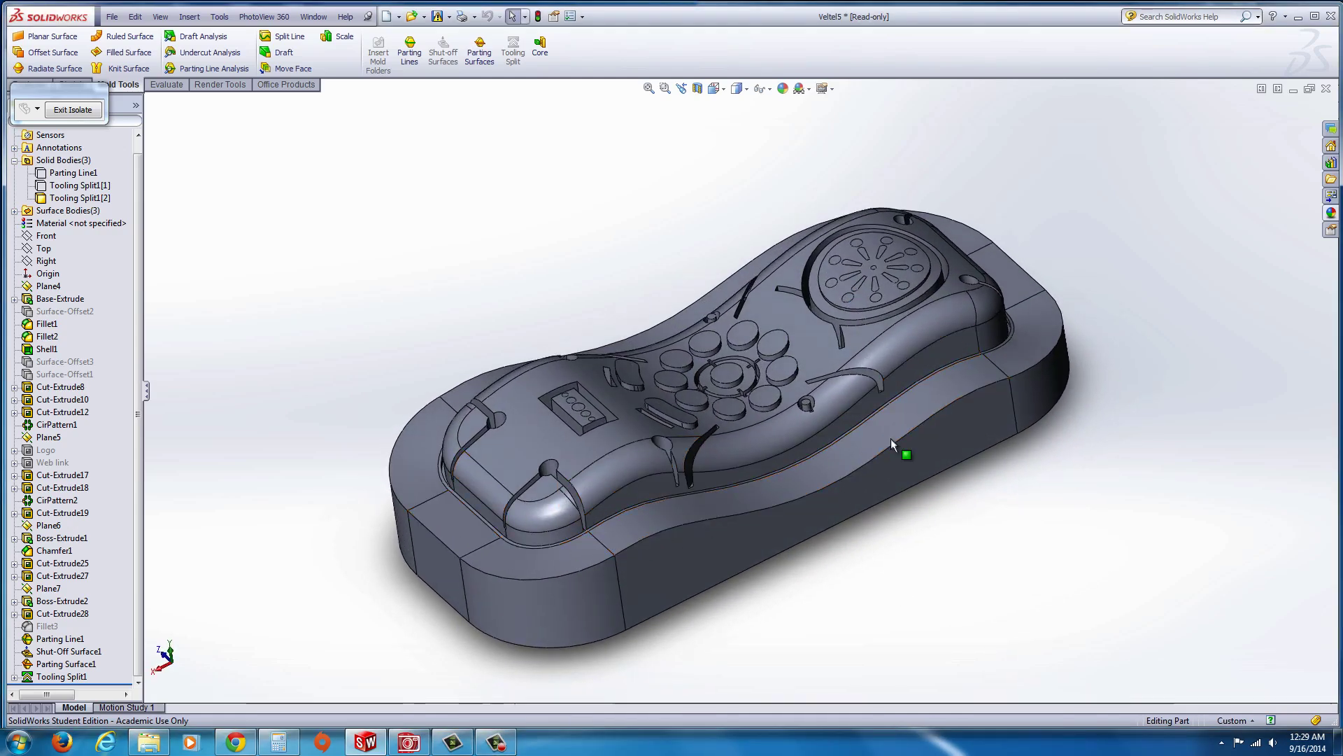
click(73, 111)
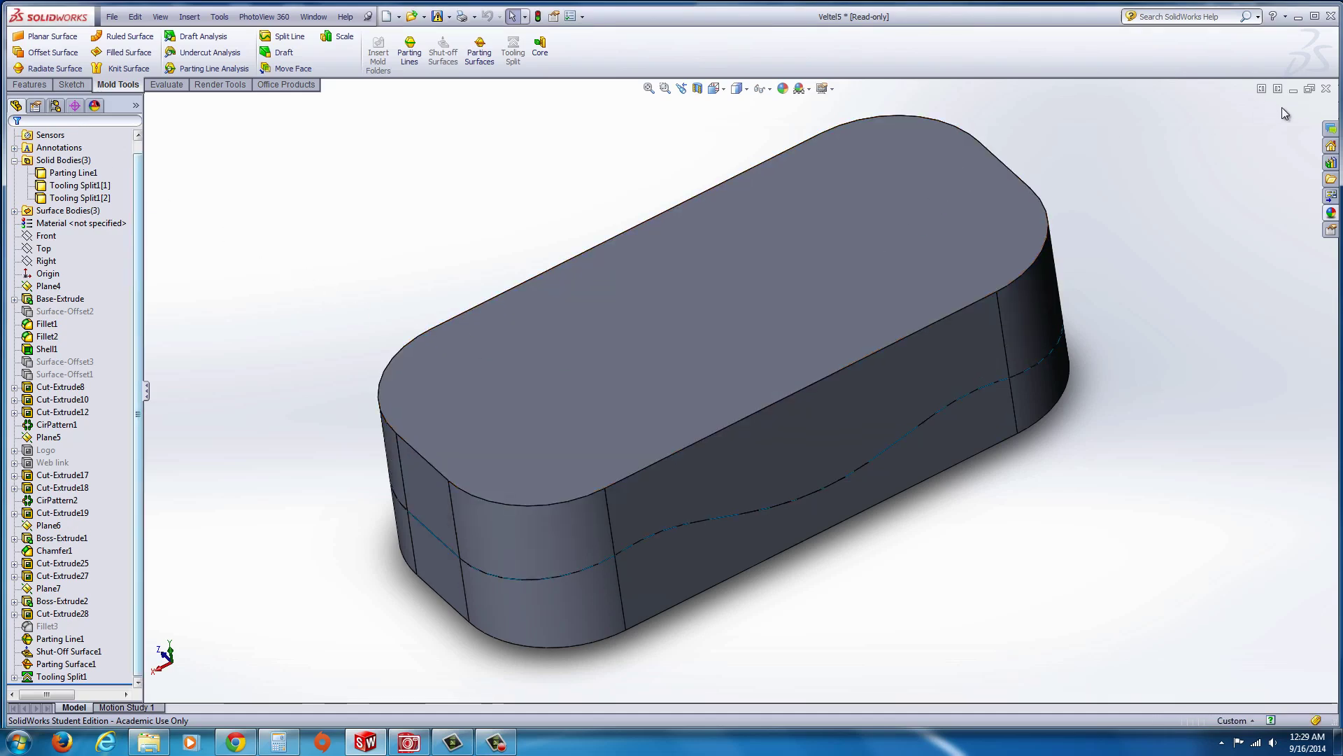
click(1326, 88)
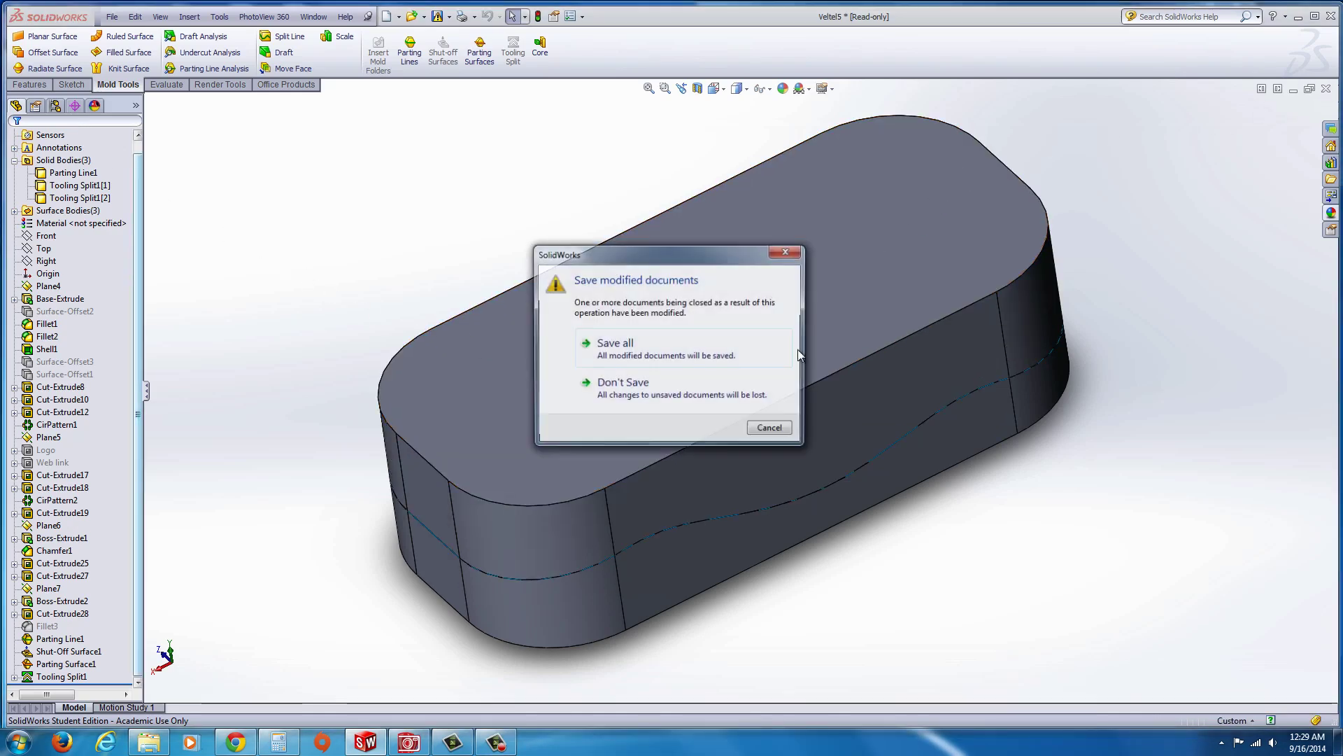
Discard the mold part's changes and reopen Veltel5.SLDPRT read-only, accepting the appearance conversion
click(622, 391)
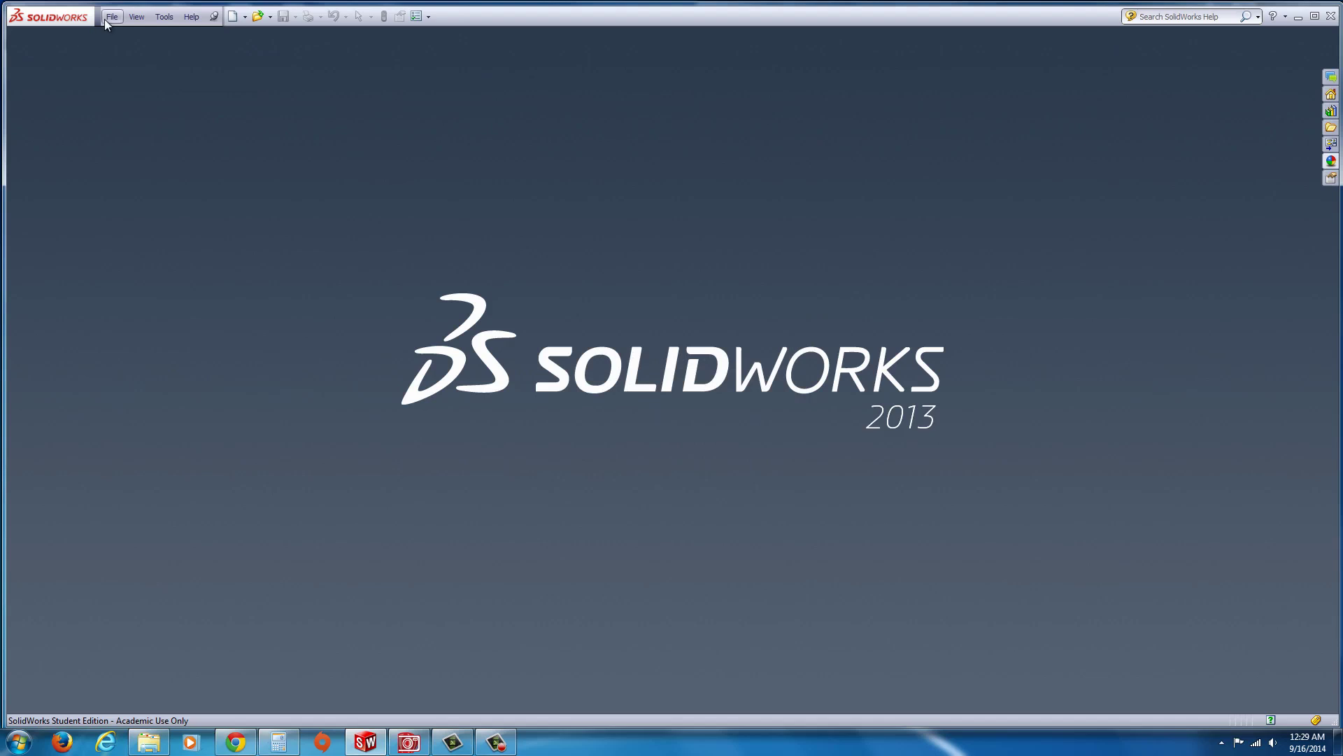
click(105, 21)
click(140, 65)
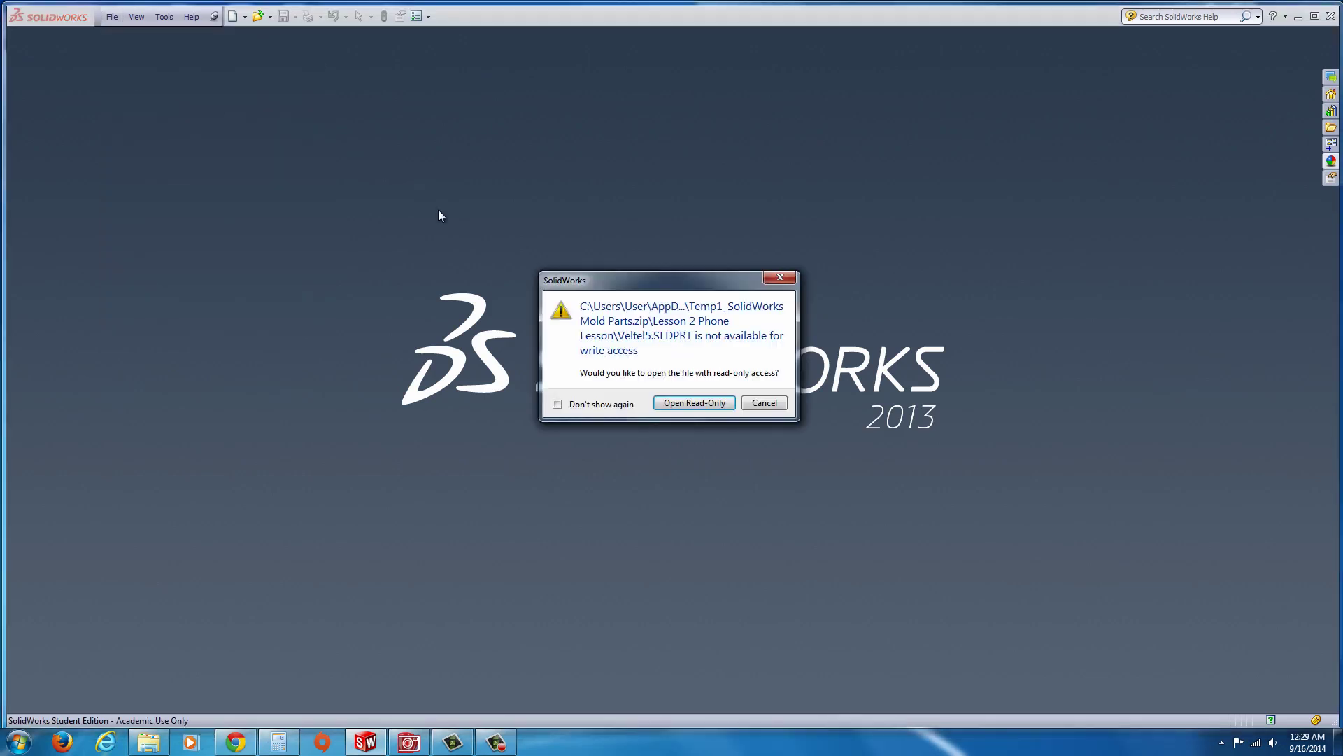
click(710, 406)
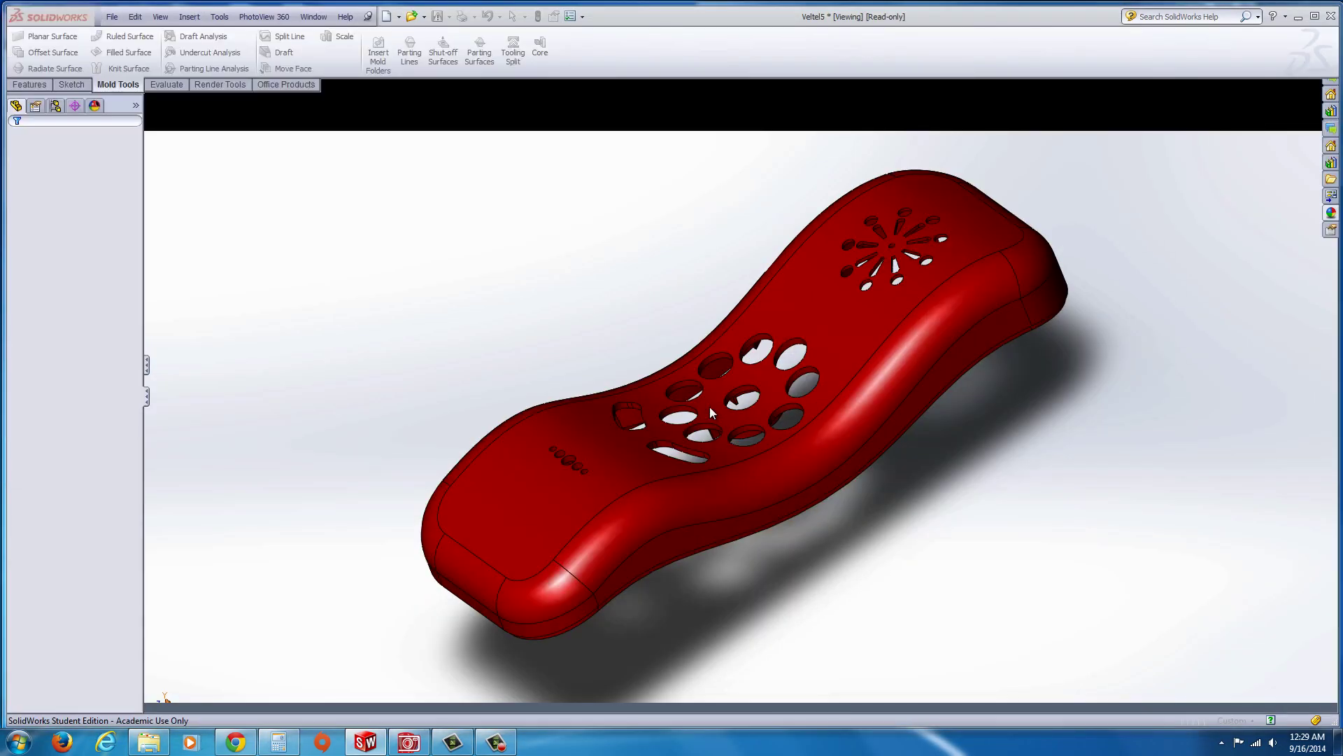
click(756, 456)
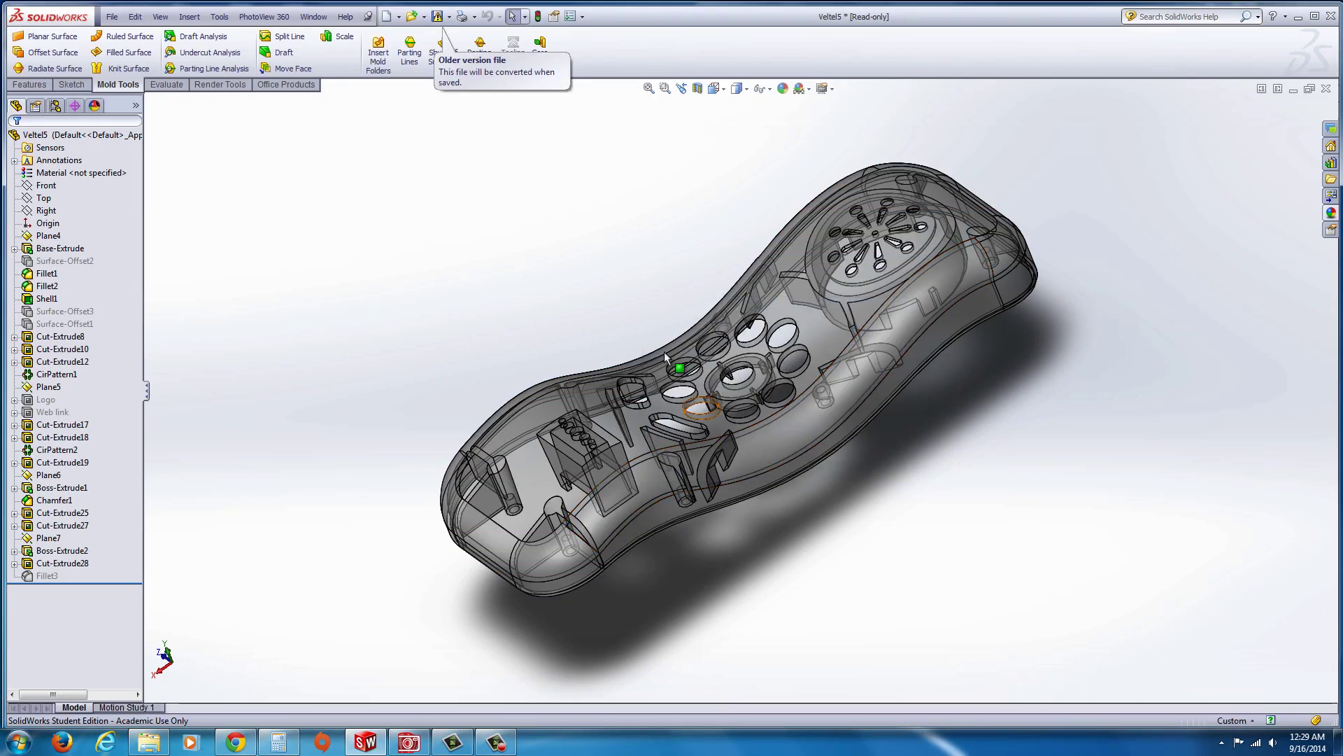
middle_drag(636, 383, 866, 527)
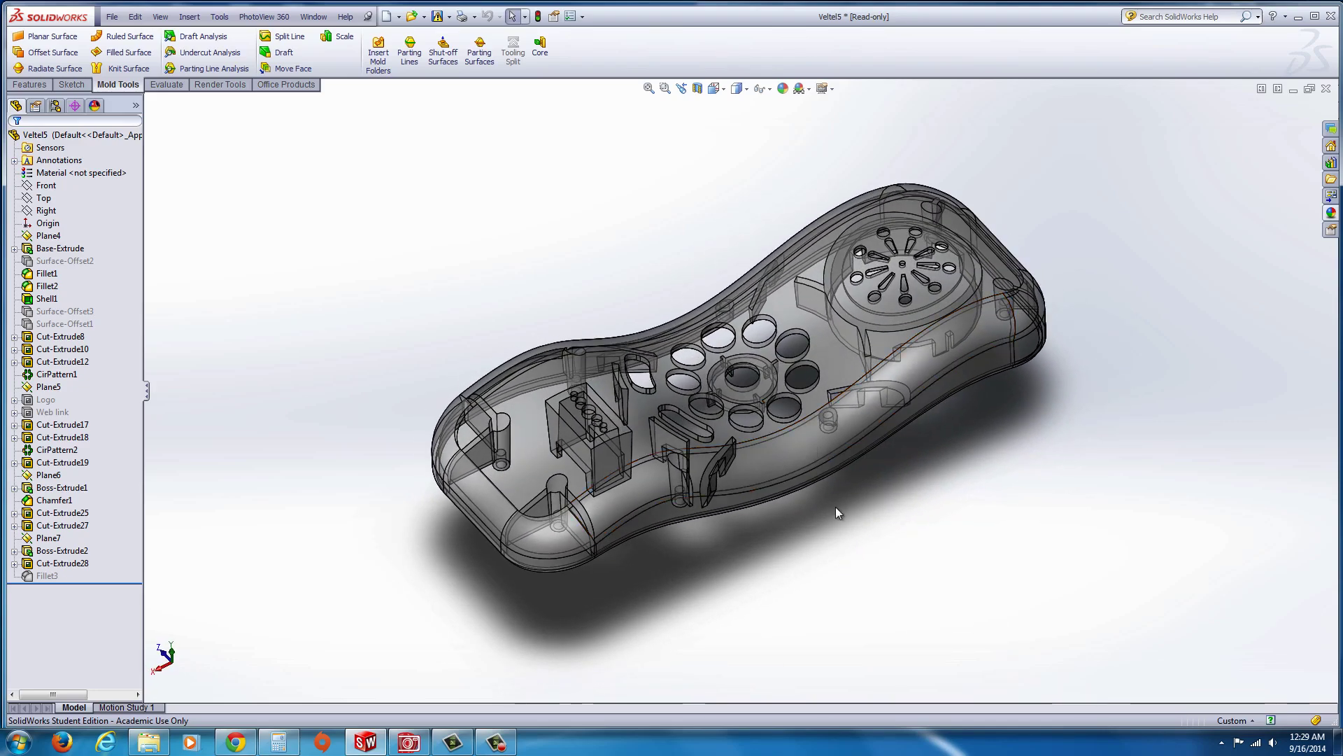
scroll(838, 502, down, 2)
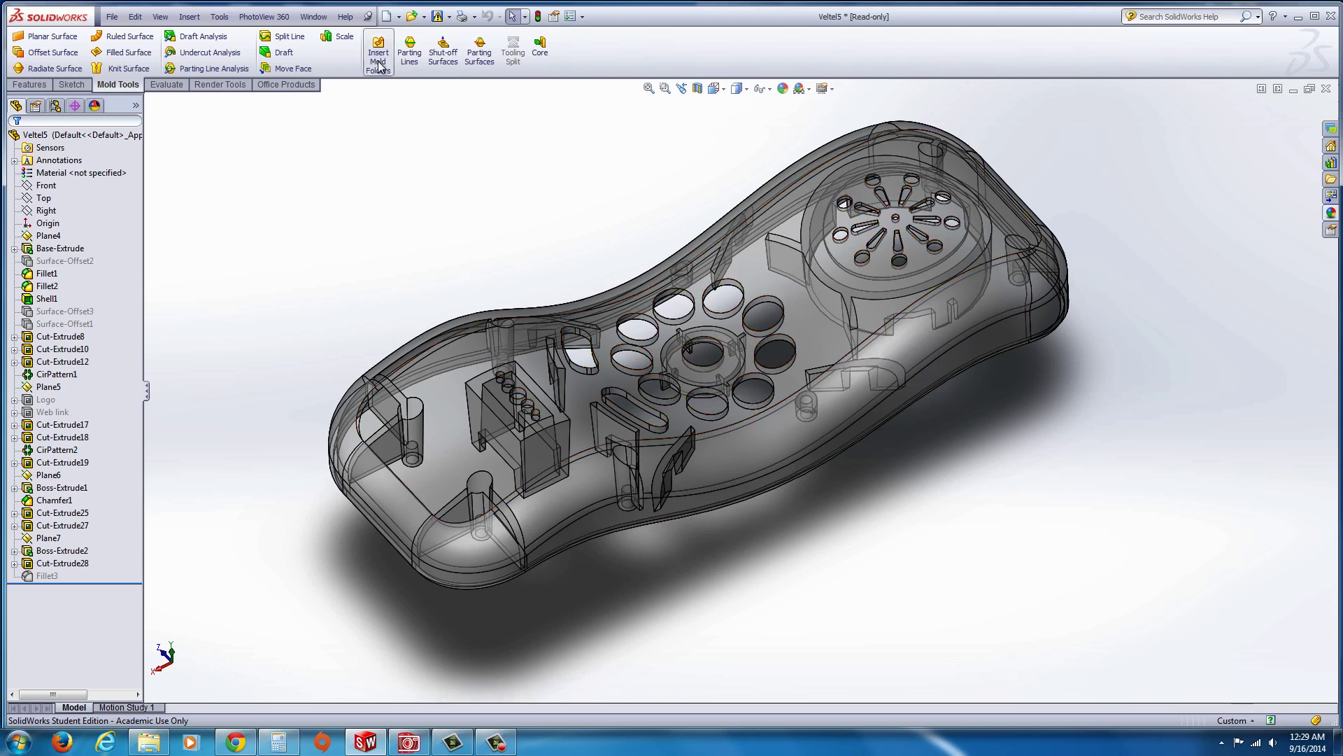
Insert the mold folders into the Veltel5 part
right_click(116, 86)
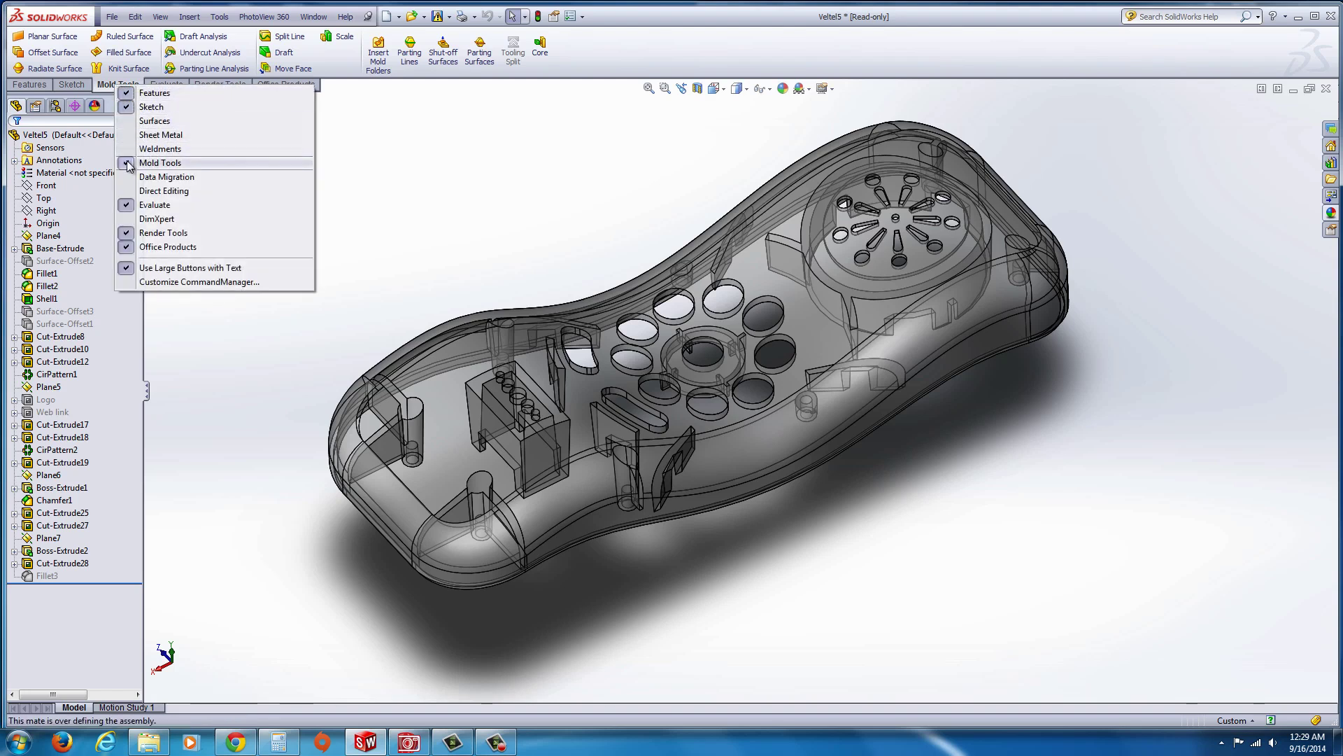
click(394, 144)
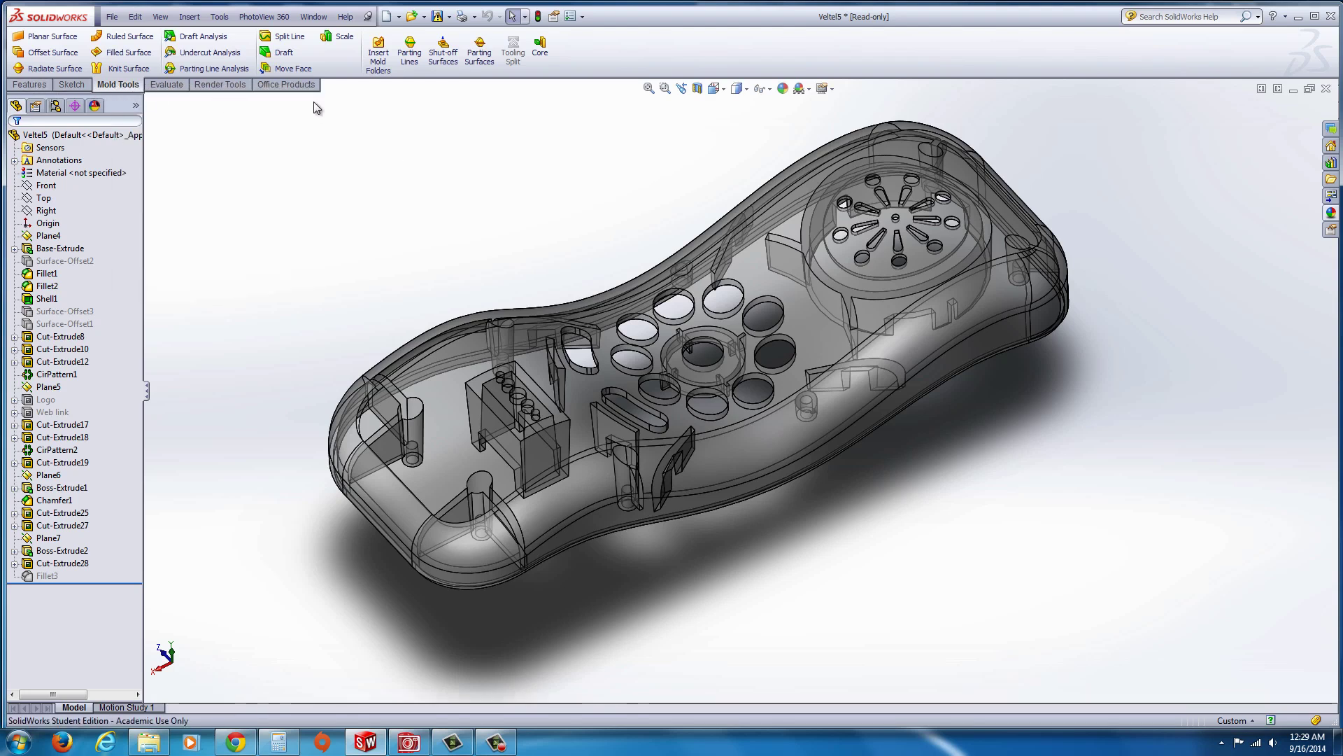
click(385, 63)
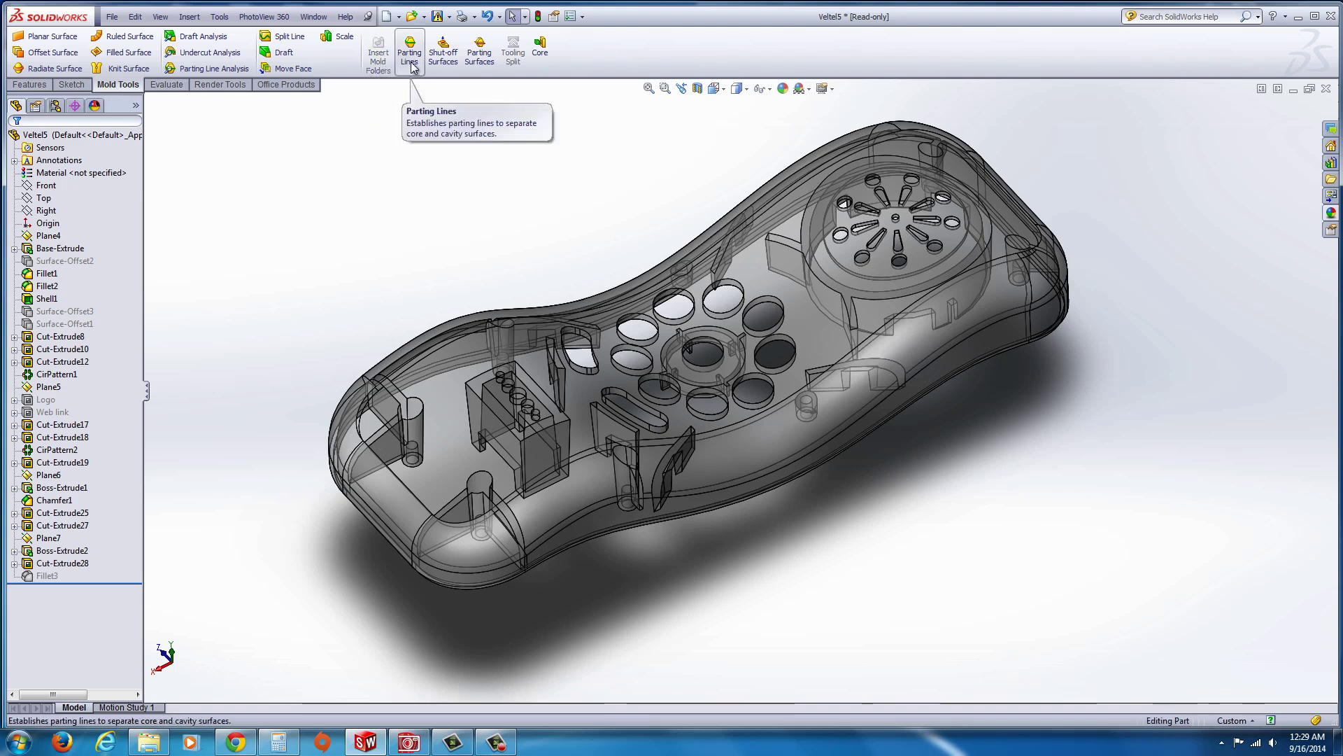
Start a parting line using the interior flat face as pull direction and run draft analysis
click(411, 61)
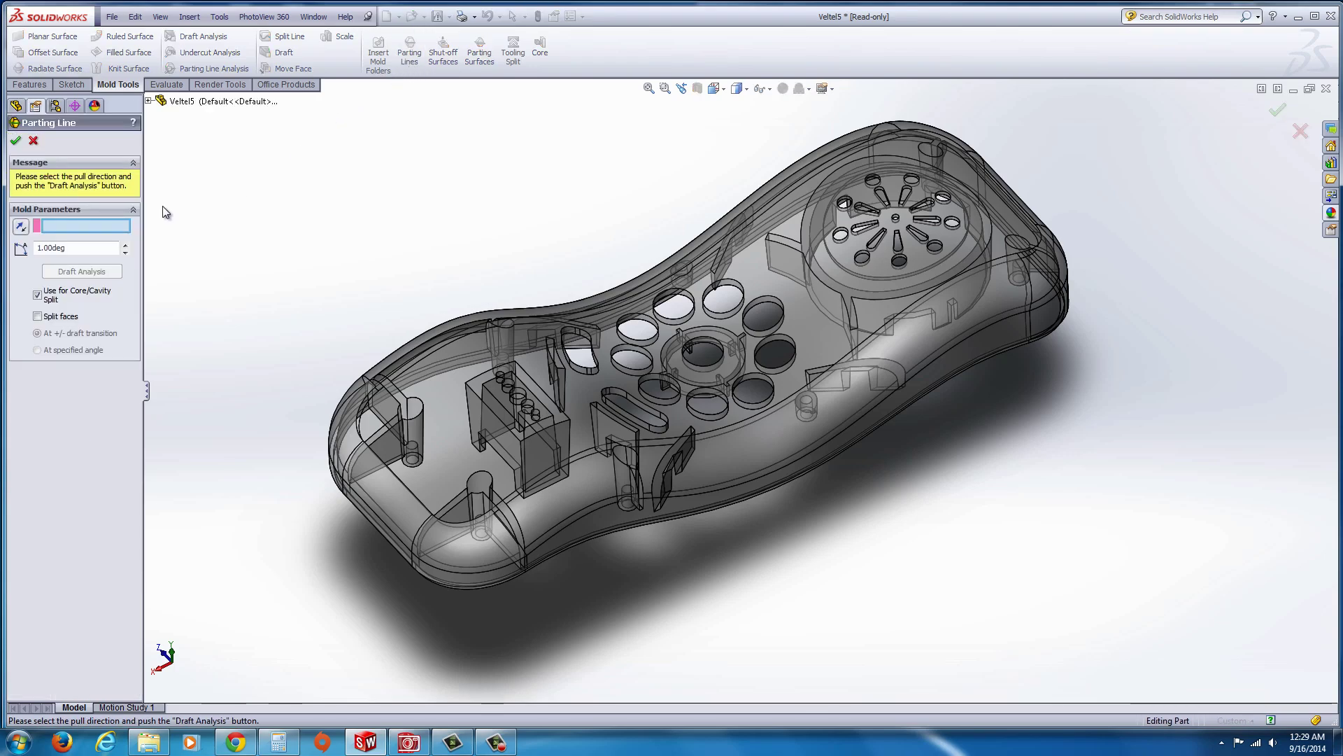
middle_drag(323, 324, 415, 331)
scroll(415, 330, down, 5)
scroll(481, 363, up, 2)
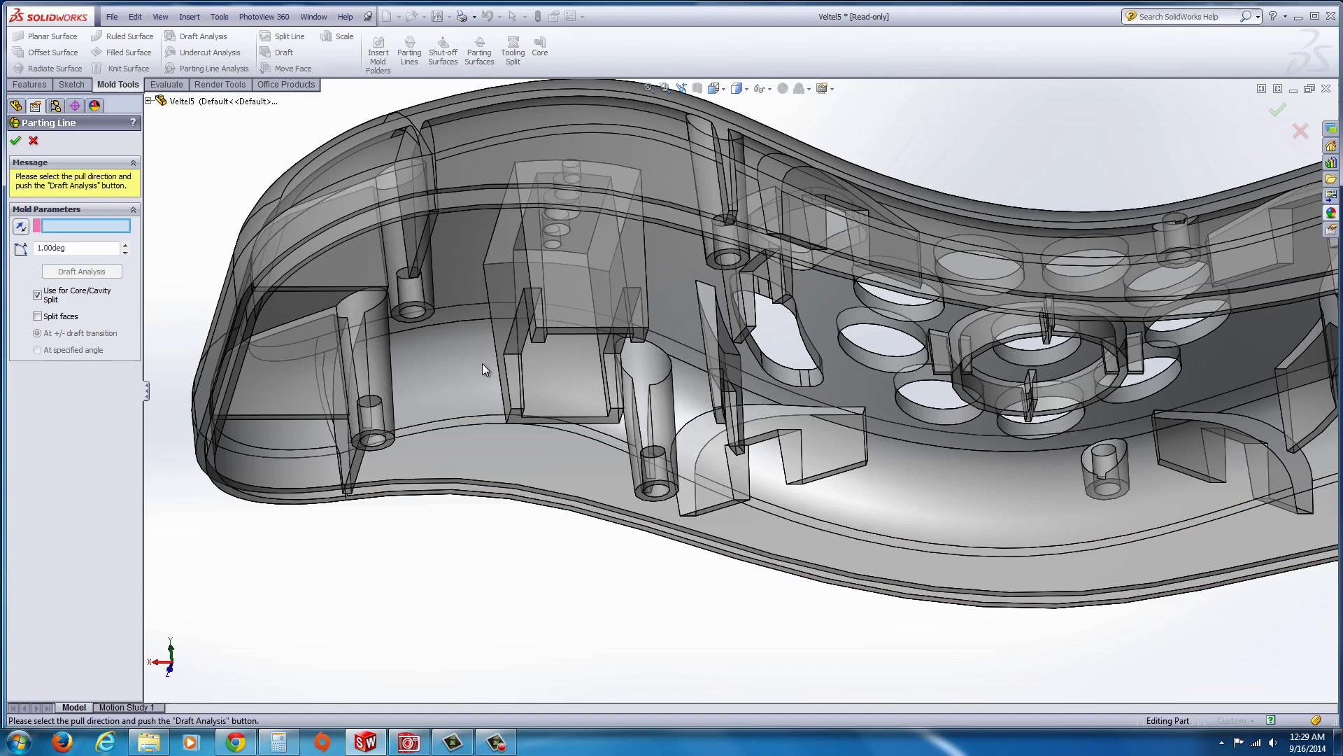
scroll(481, 363, down, 5)
click(610, 329)
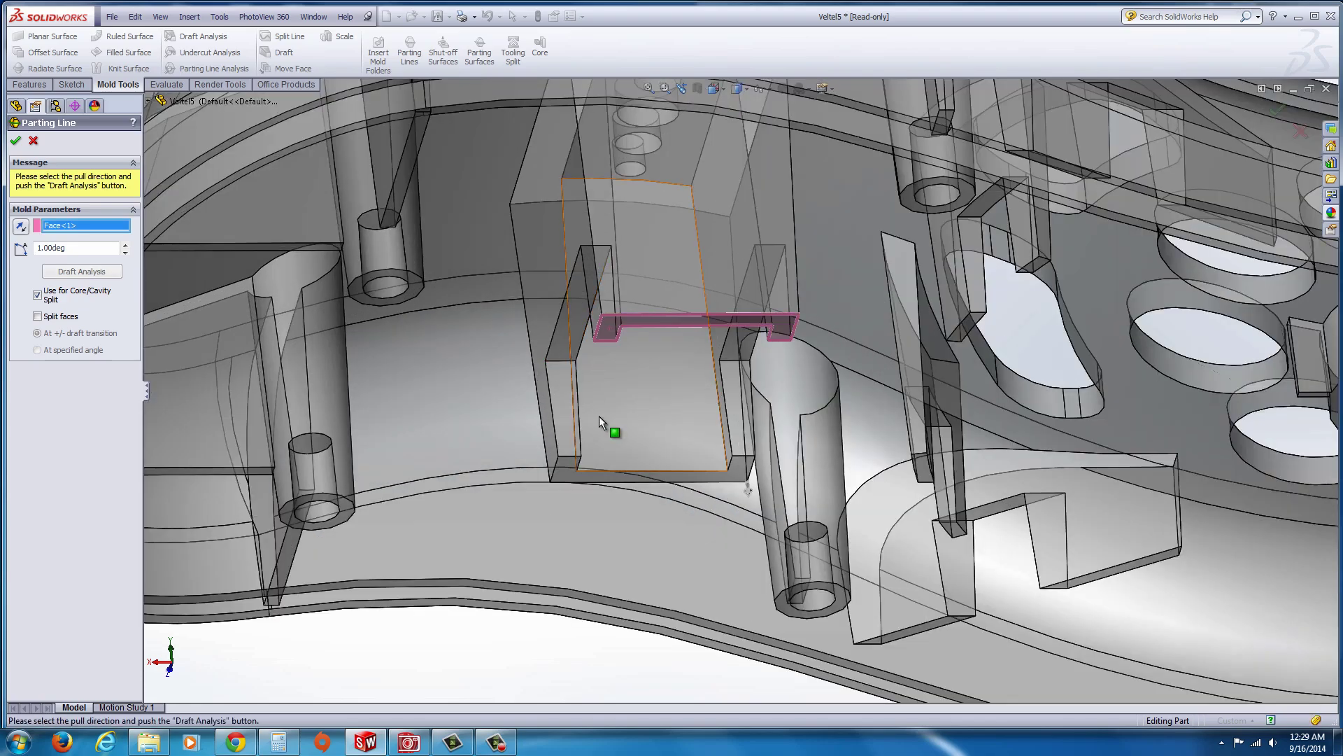
scroll(602, 430, up, 3)
scroll(601, 430, up, 3)
middle_drag(601, 430, 389, 297)
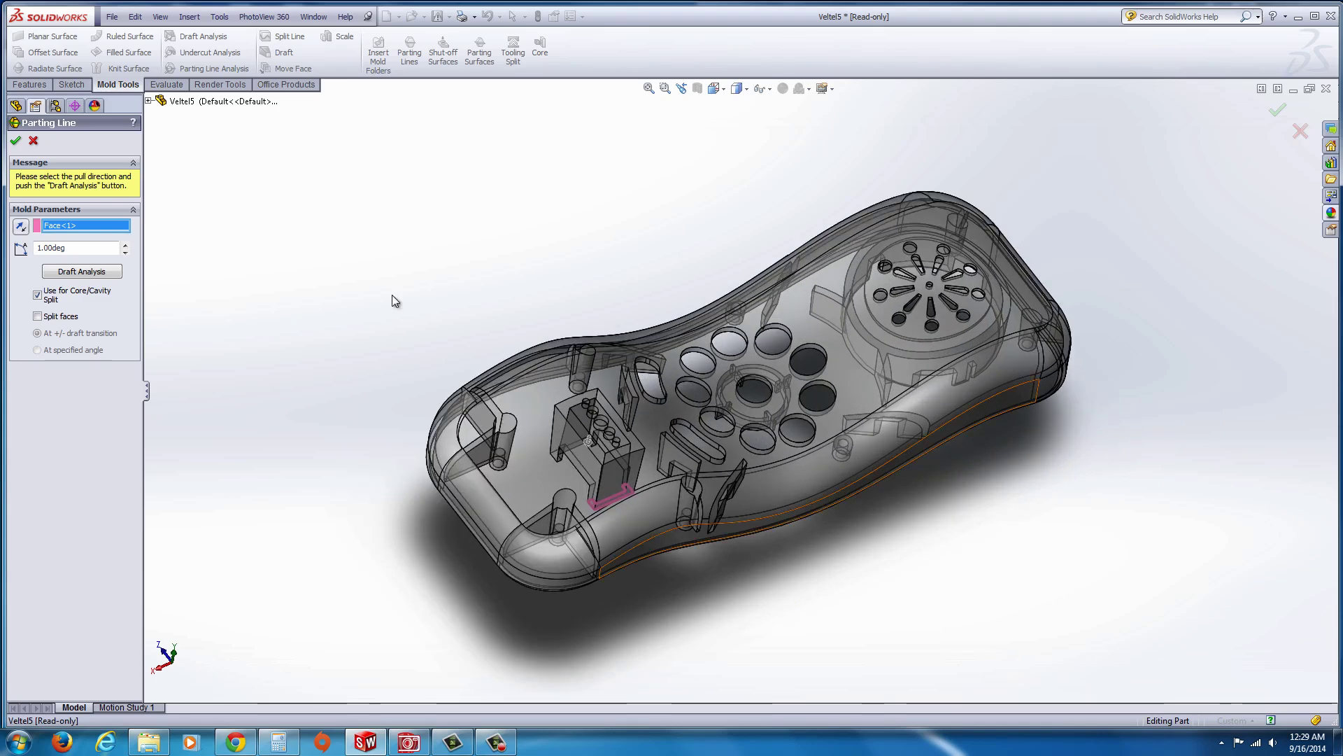
click(77, 273)
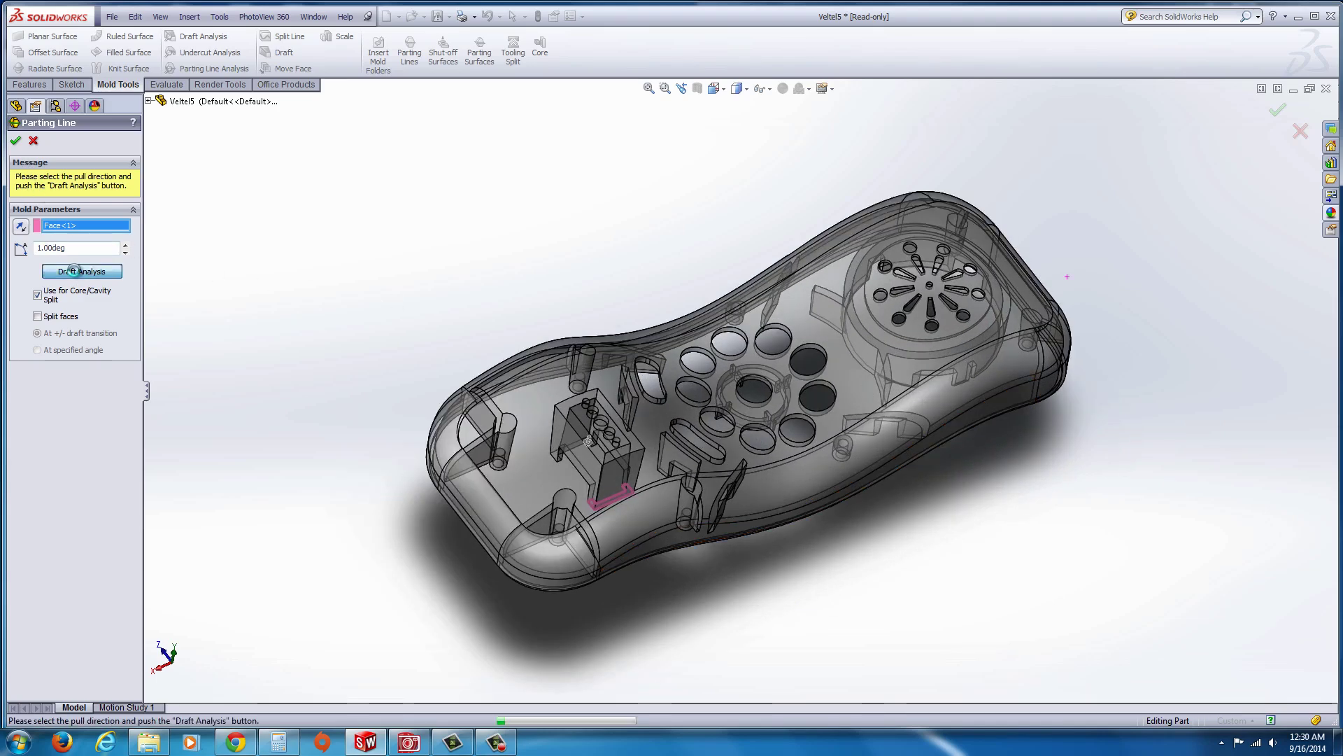
Select the eight rim edges Edge<1>–Edge<8> as the parting line with Face<1> pull at 1.00deg
middle_drag(390, 420, 629, 455)
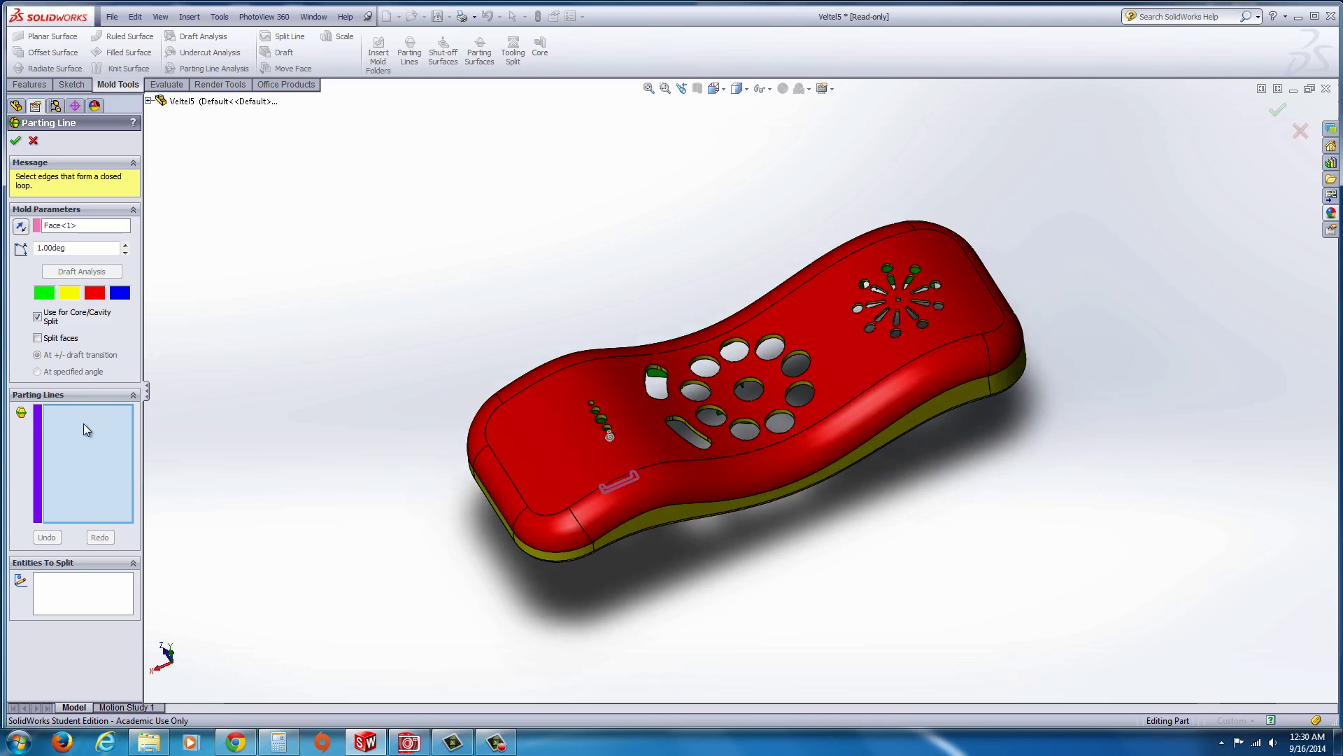
middle_drag(450, 472, 502, 343)
scroll(503, 343, down, 5)
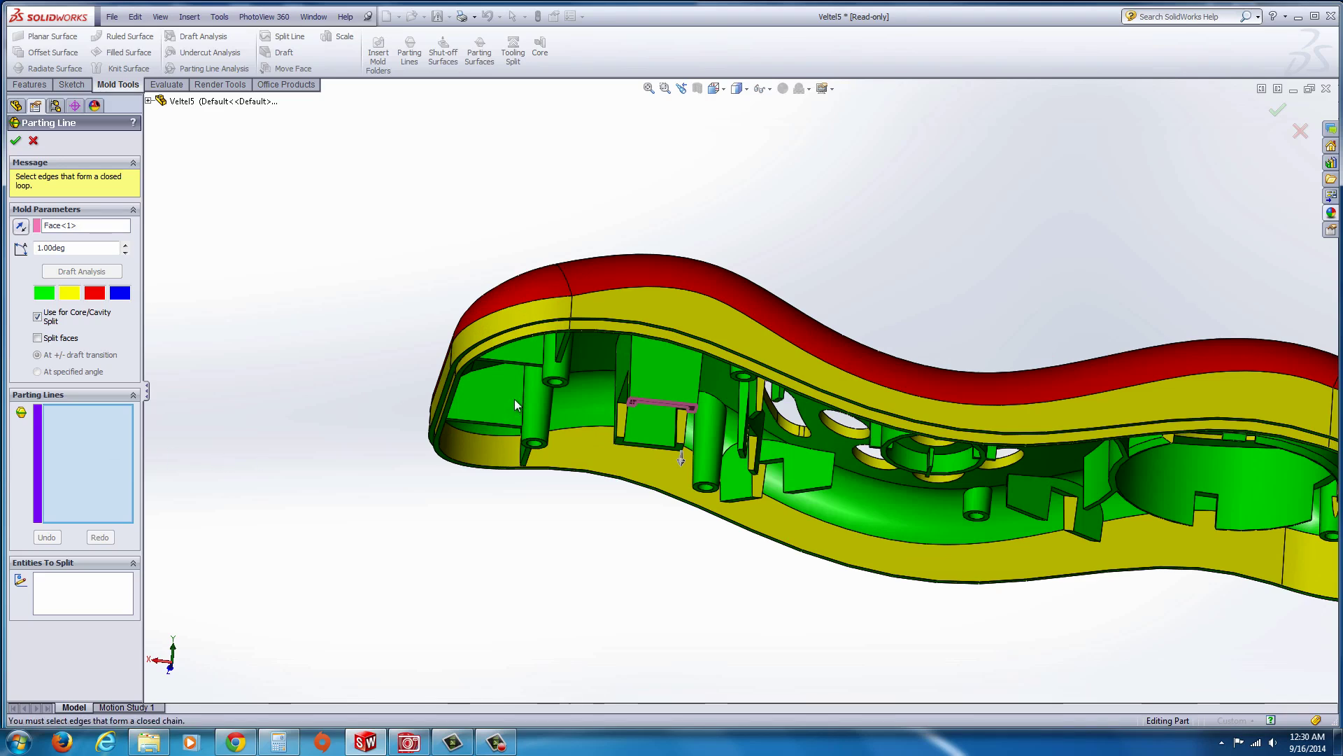
scroll(448, 385, down, 5)
scroll(442, 388, down, 1)
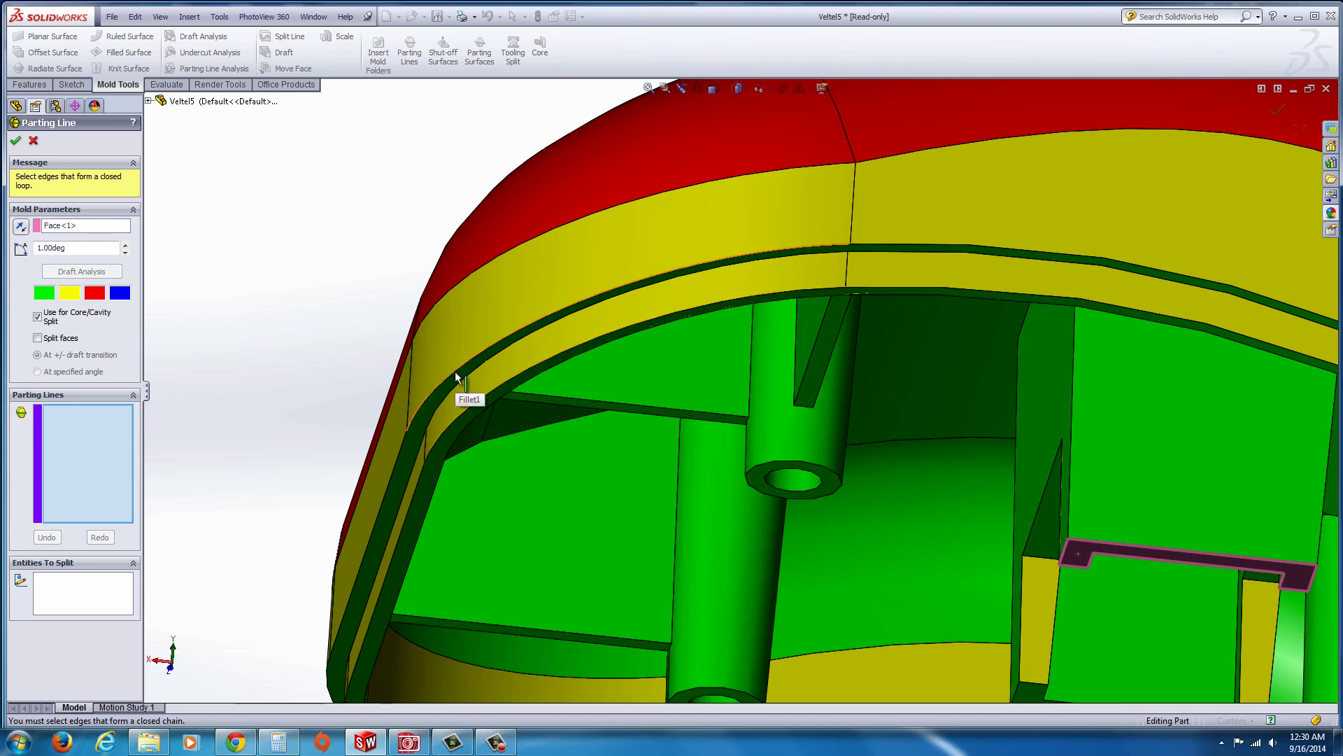
click(456, 374)
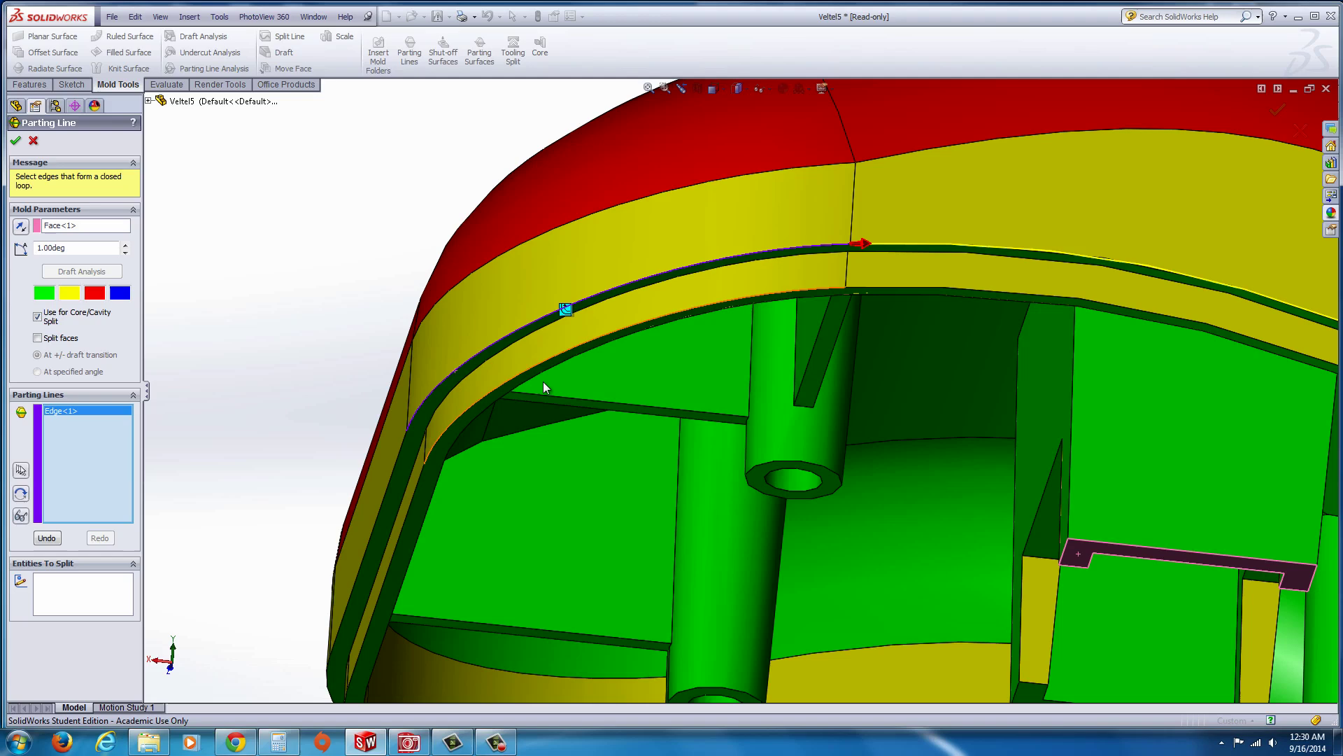
click(565, 309)
scroll(426, 423, up, 10)
middle_drag(429, 426, 873, 513)
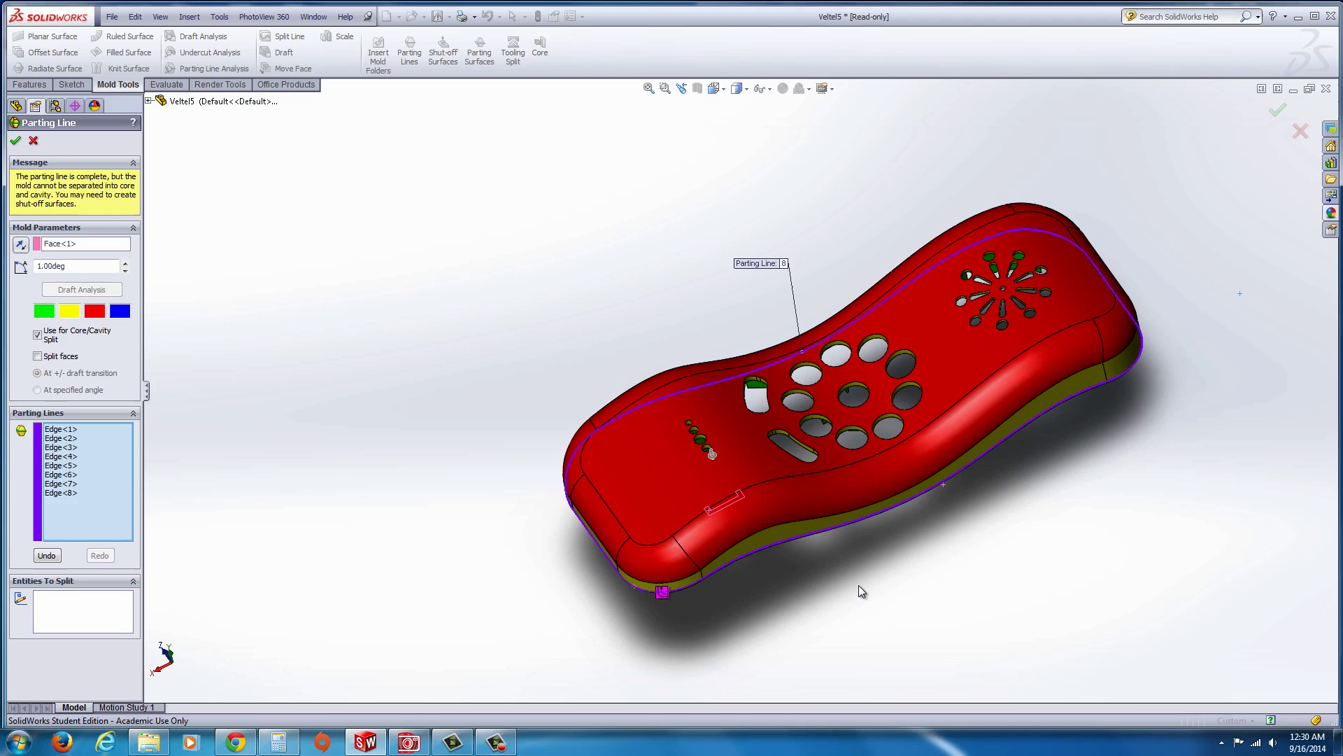
scroll(975, 504, down, 3)
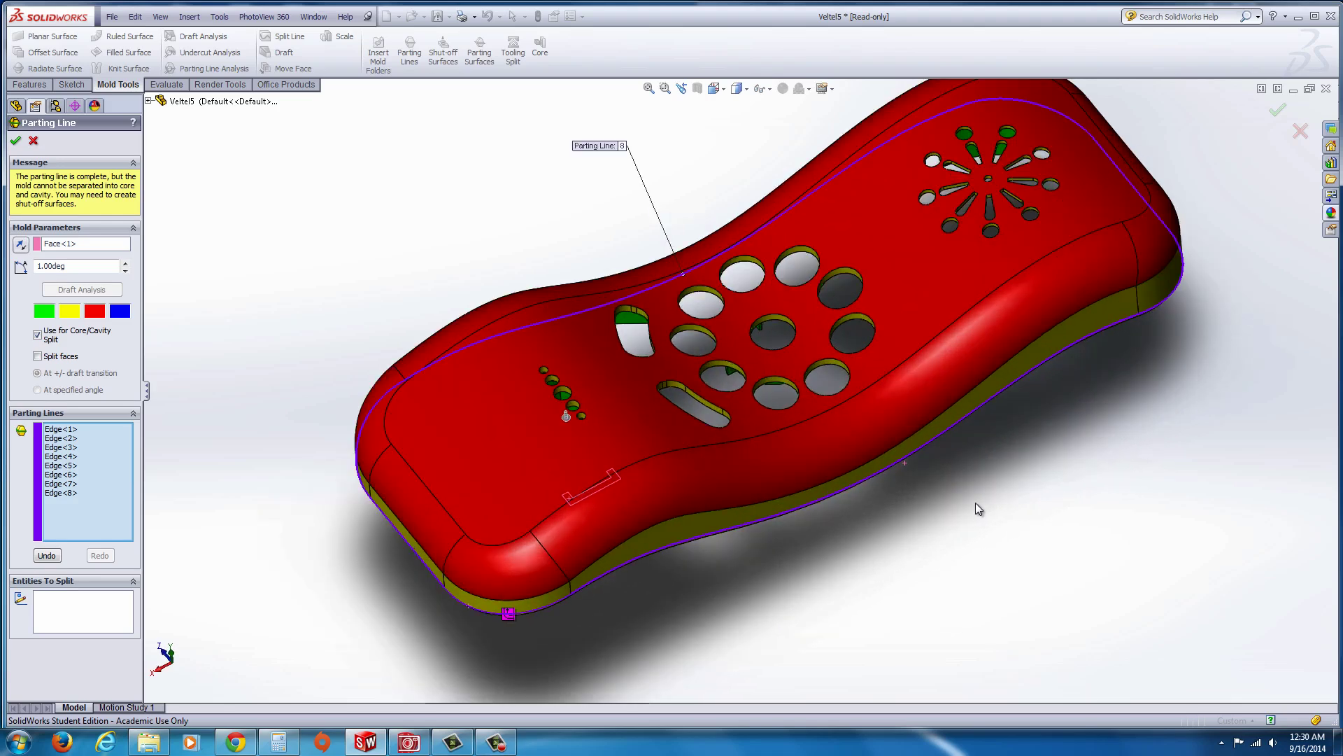
key(z)
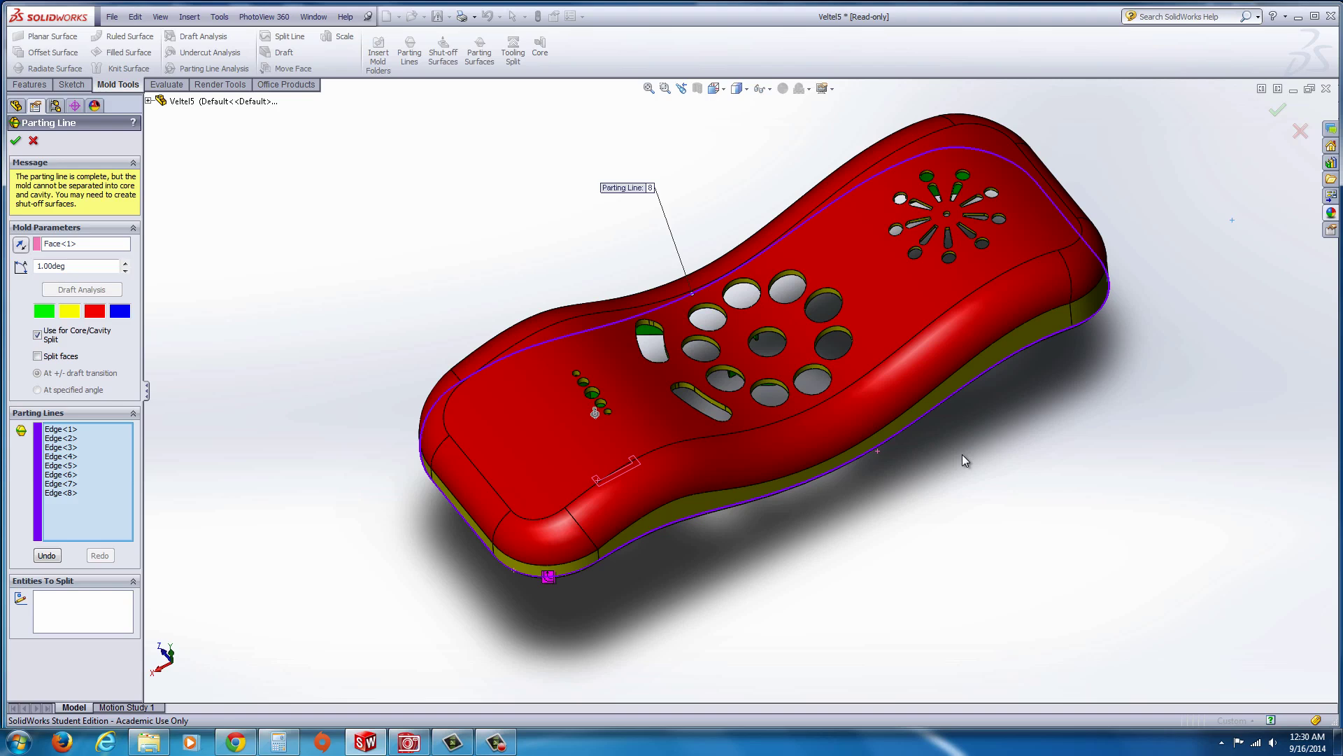
Confirm the parting line and accept the found Contact loops as Shut-Off Surface1
click(16, 143)
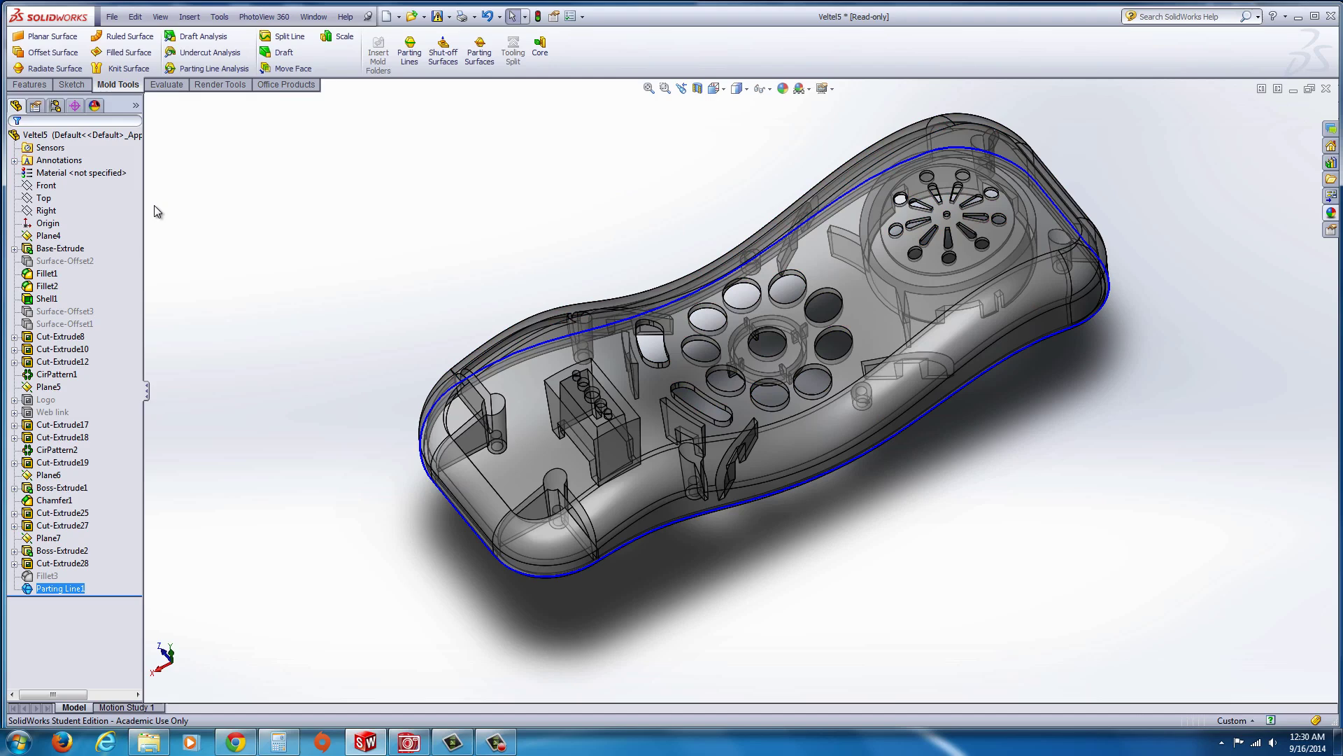
click(448, 71)
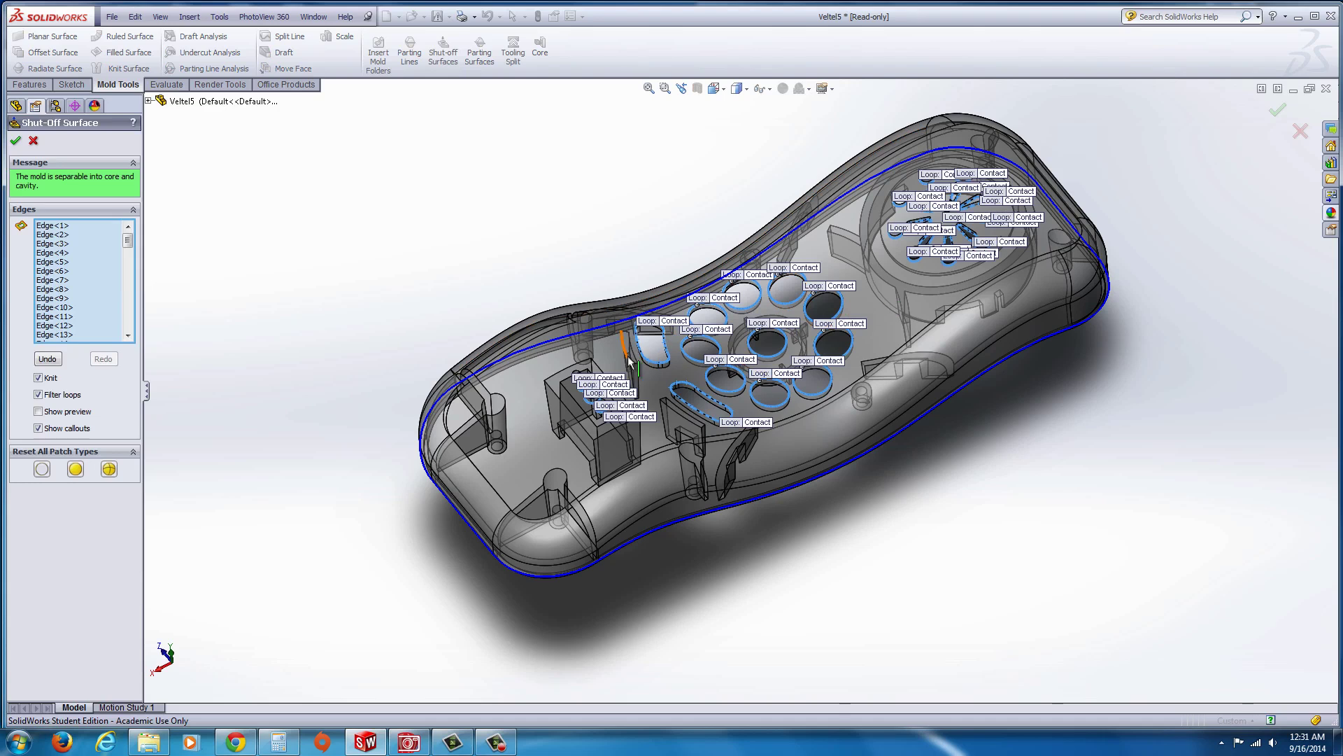
click(15, 140)
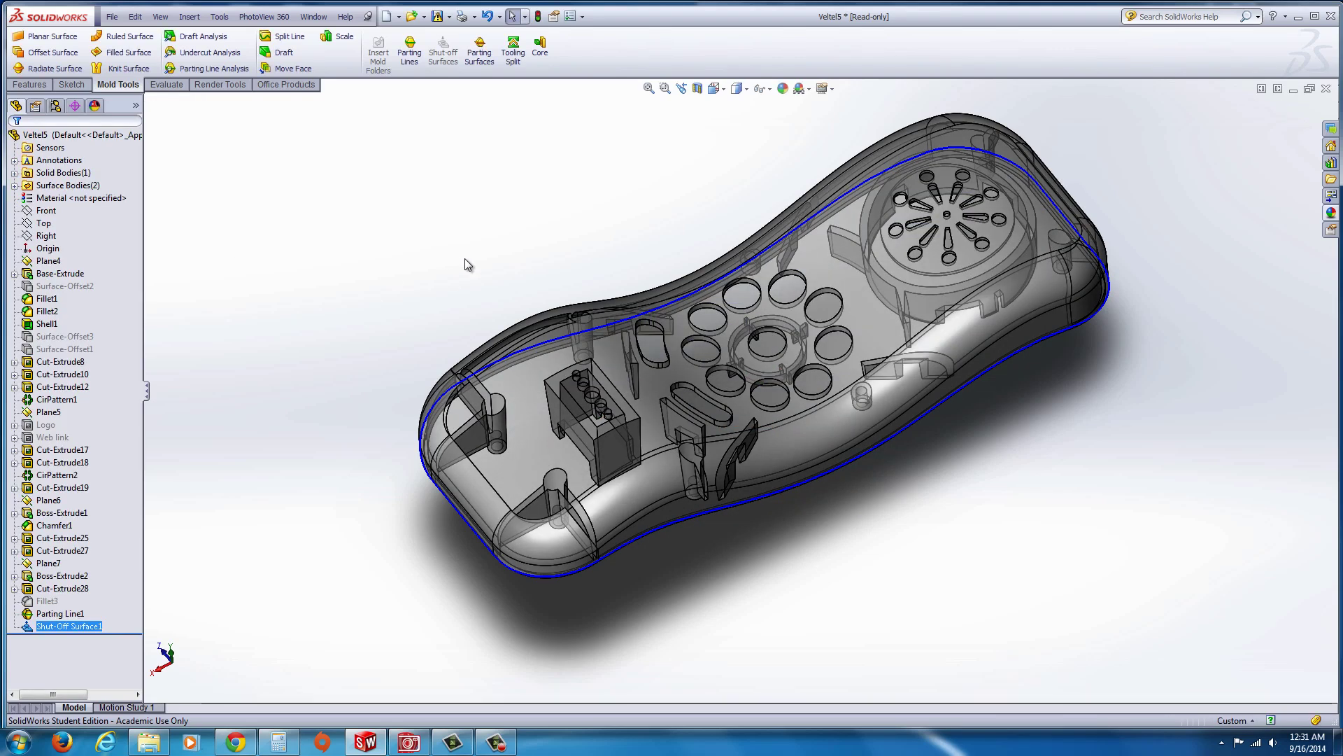
Create Parting Surface1 perpendicular to pull, extending 15.20mm instead of 5.20mm
click(482, 68)
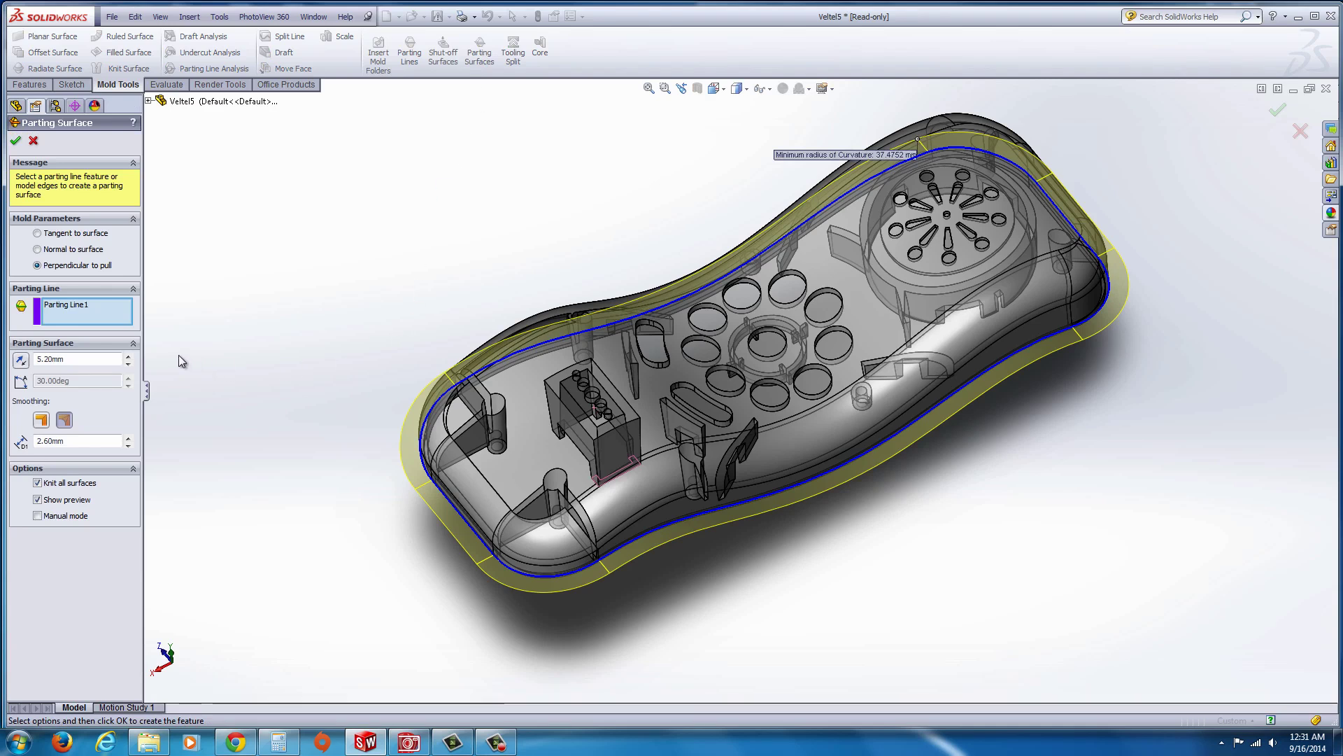
click(128, 355)
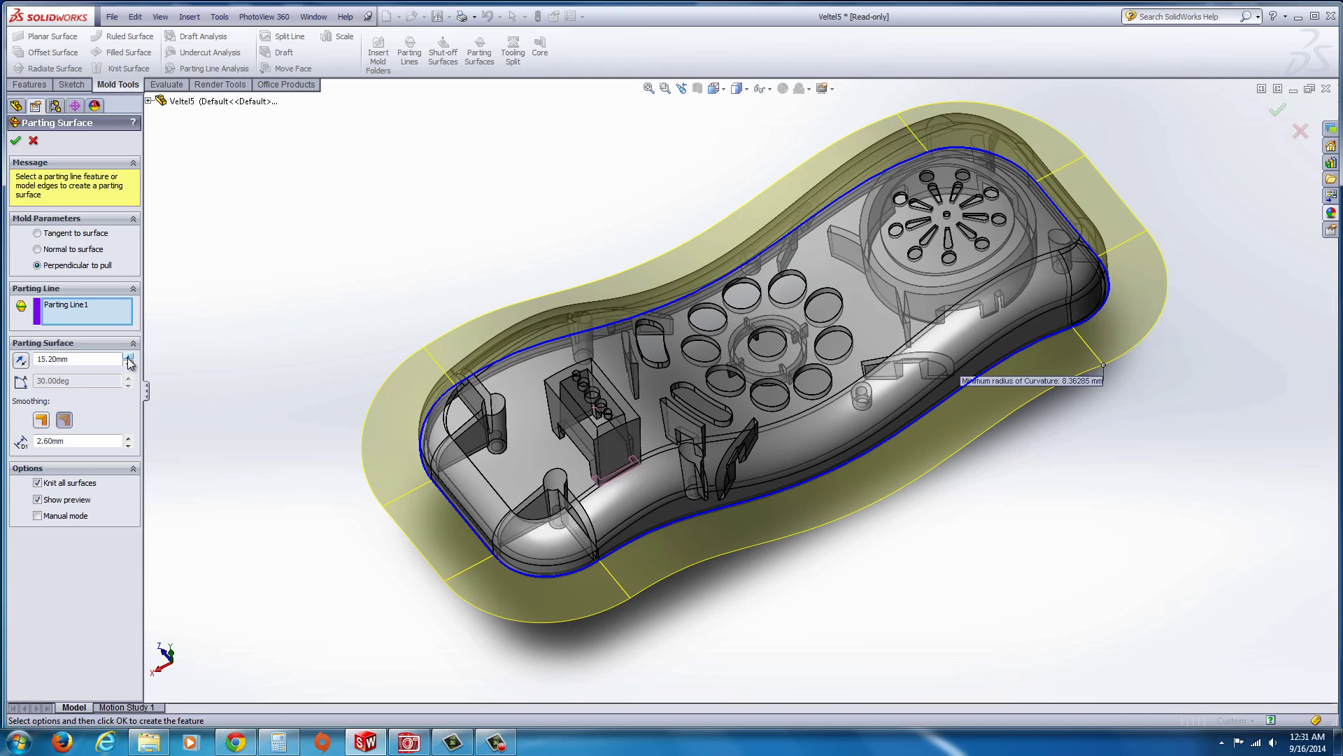
click(16, 143)
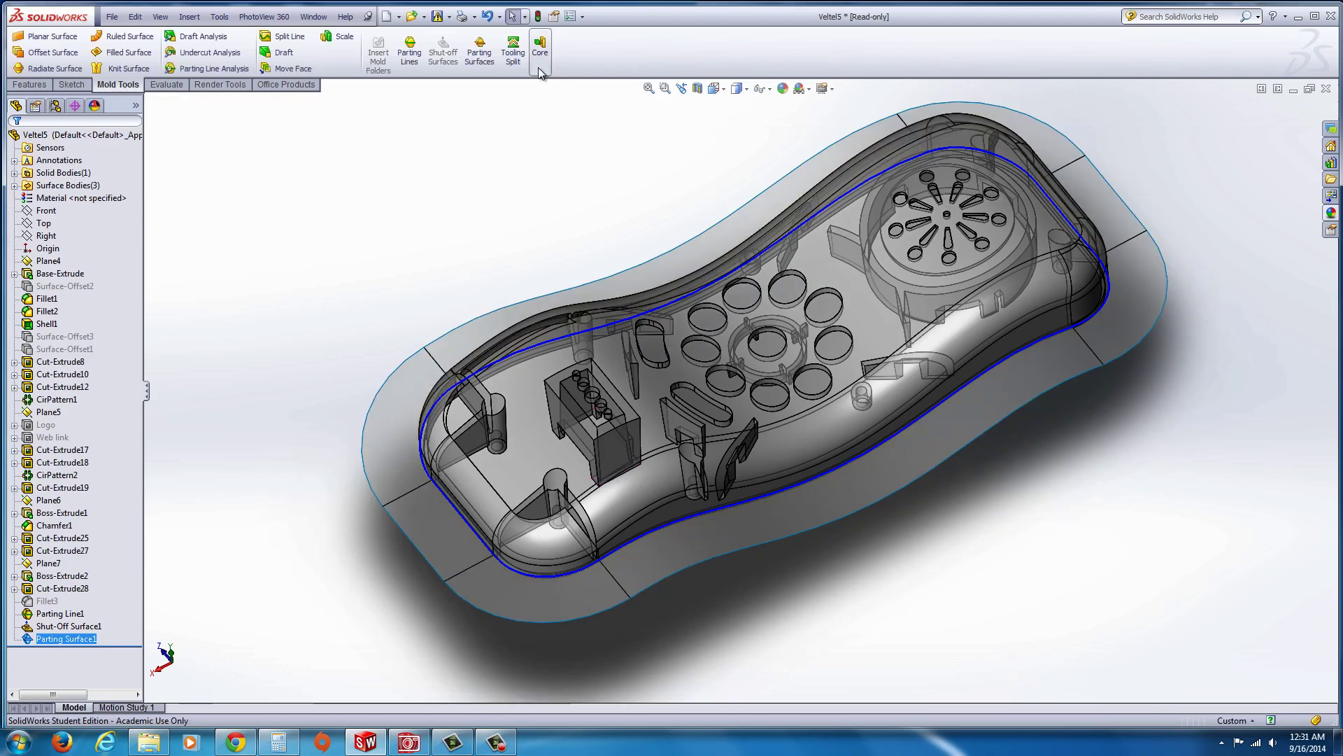
Start a Tooling Split with Sketch20 on the interior Boss-Extrude1 flat face
click(513, 49)
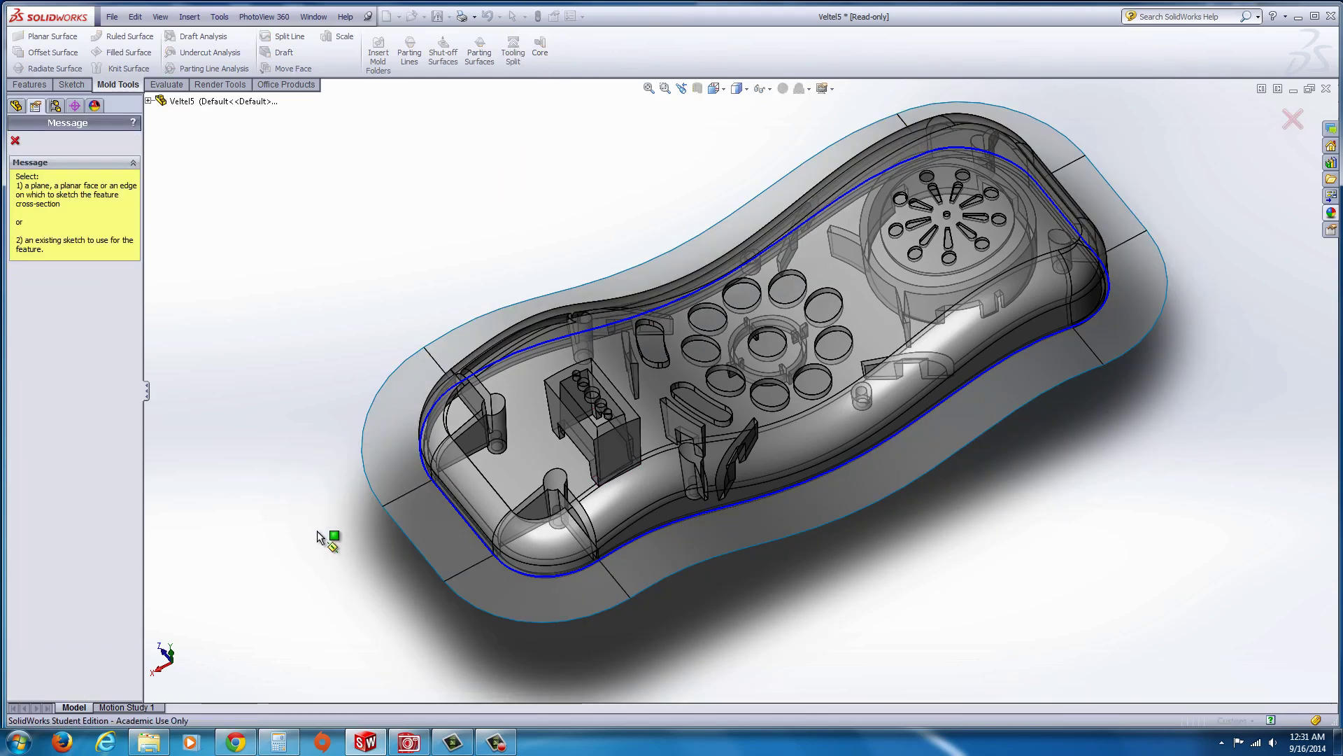
middle_drag(324, 540, 272, 237)
scroll(743, 525, down, 4)
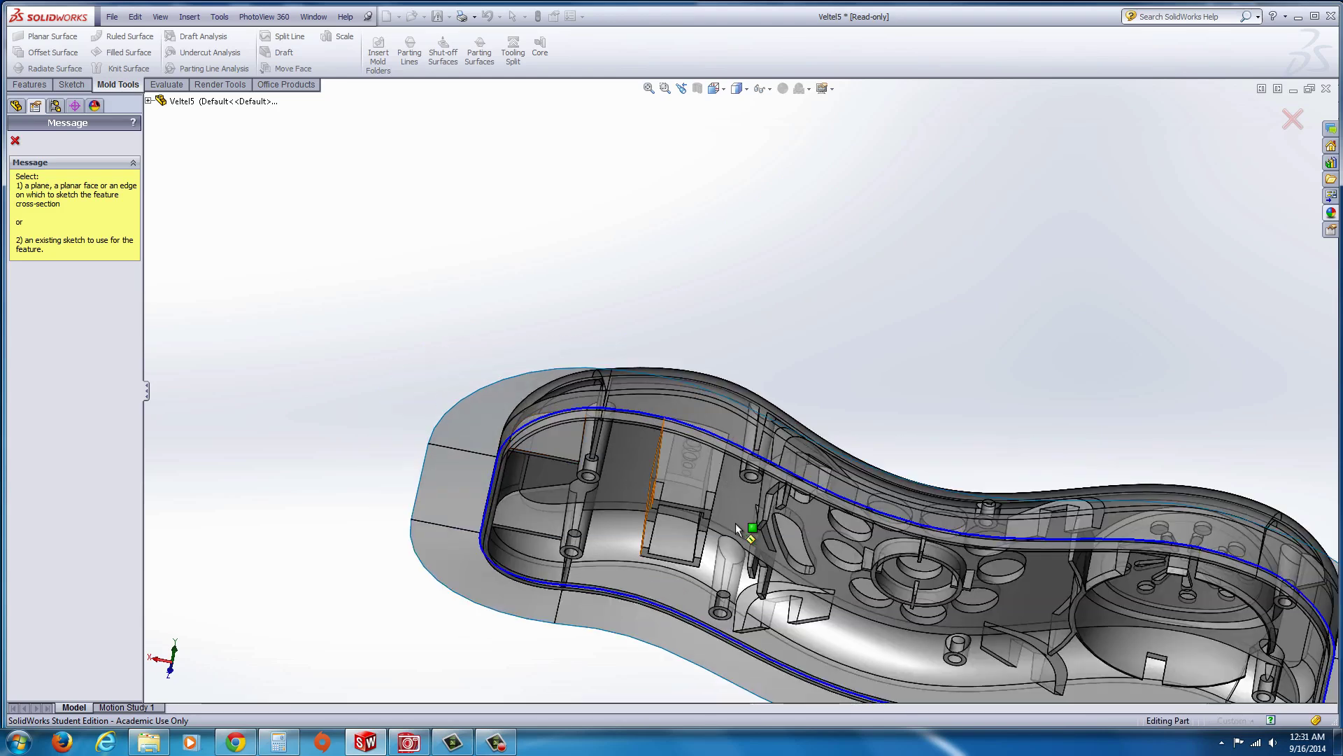
scroll(804, 501, up, 4)
scroll(728, 465, down, 1)
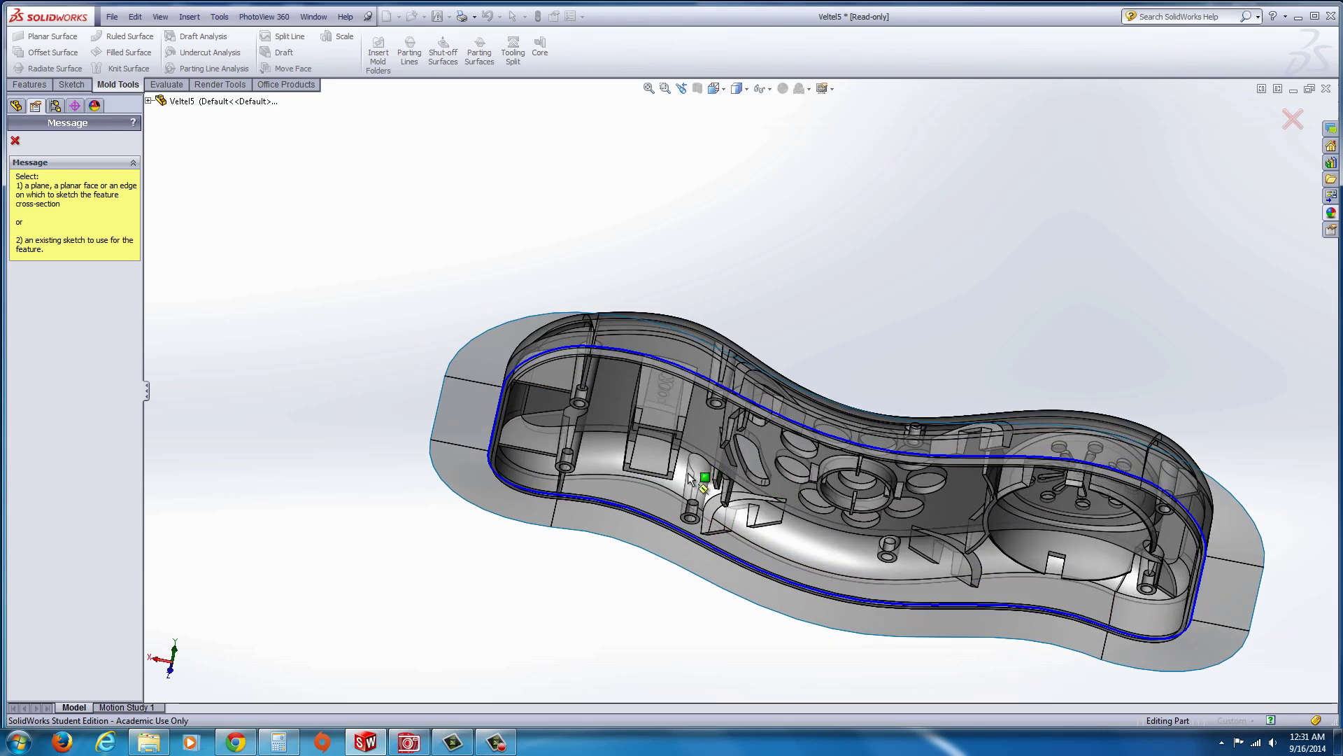
scroll(700, 464, down, 2)
scroll(607, 458, down, 2)
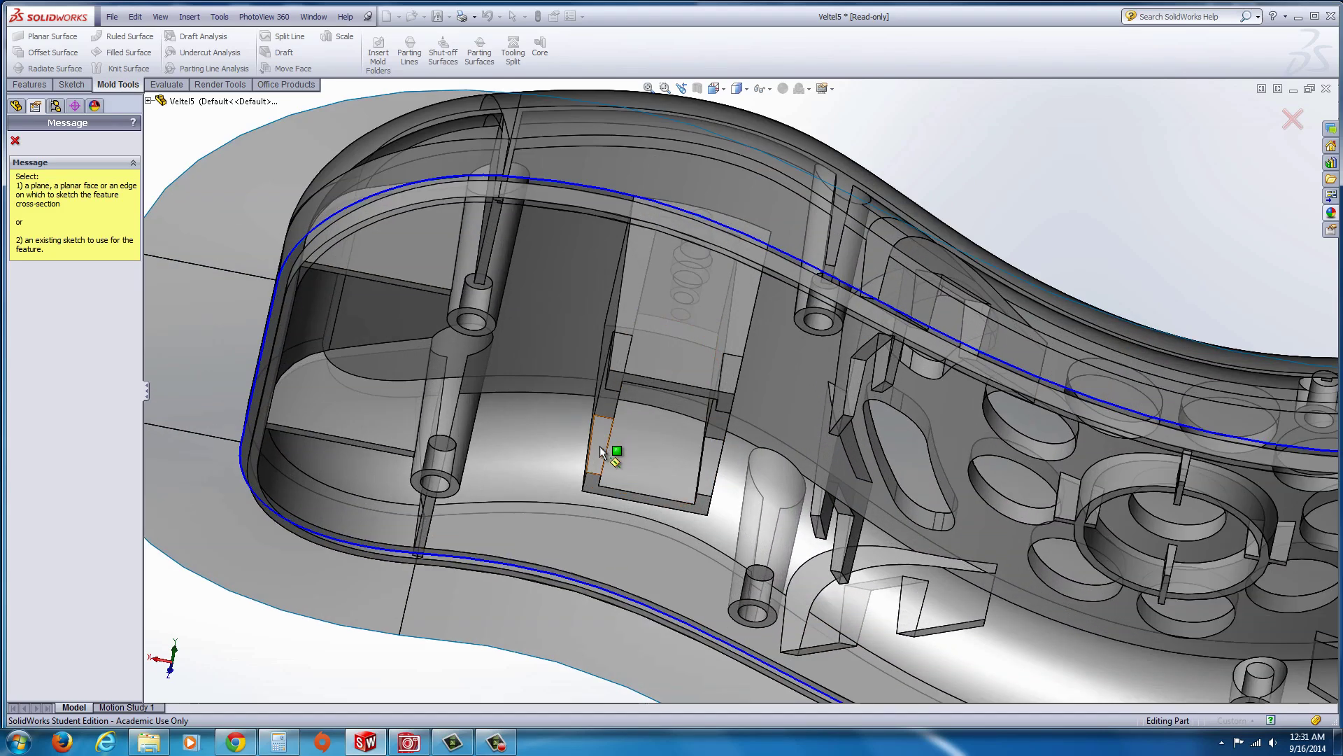
scroll(642, 402, down, 2)
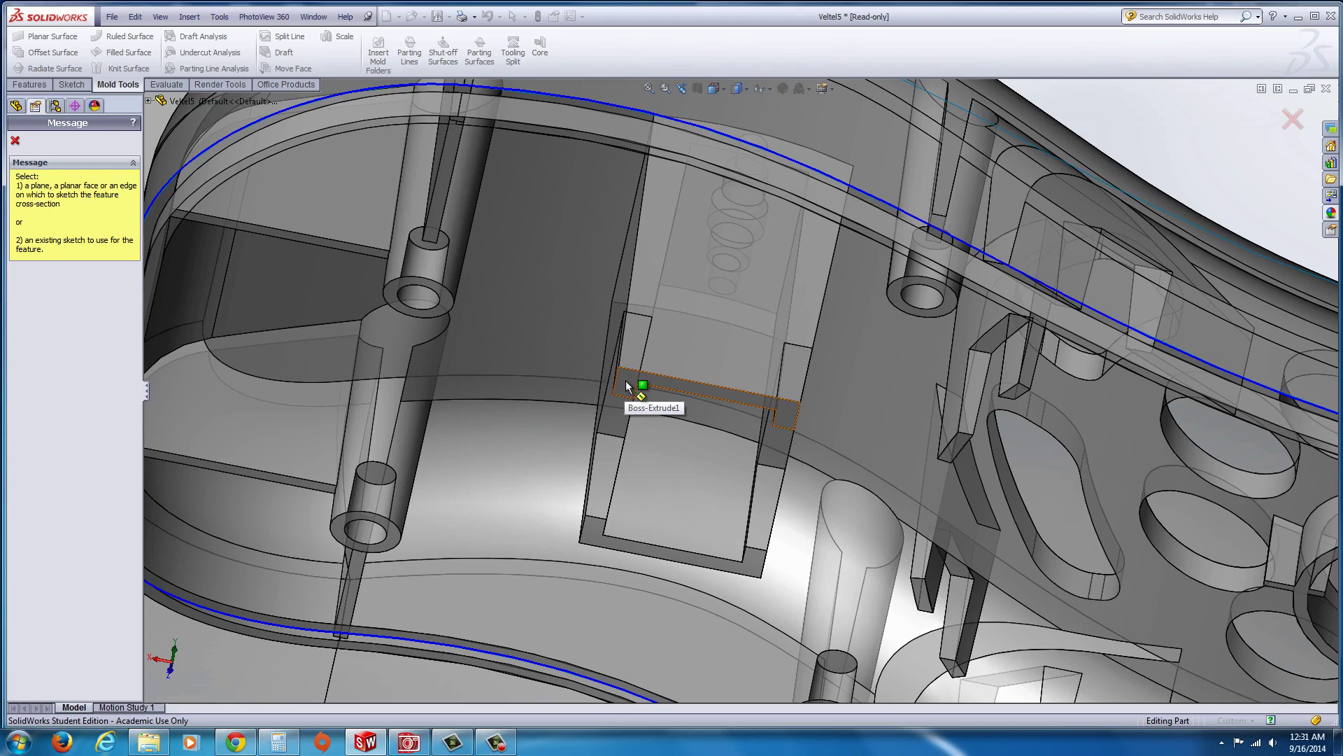
click(626, 385)
Convert the five outer edges of Parting Surface1 into a closed outline in Sketch20
scroll(638, 476, up, 5)
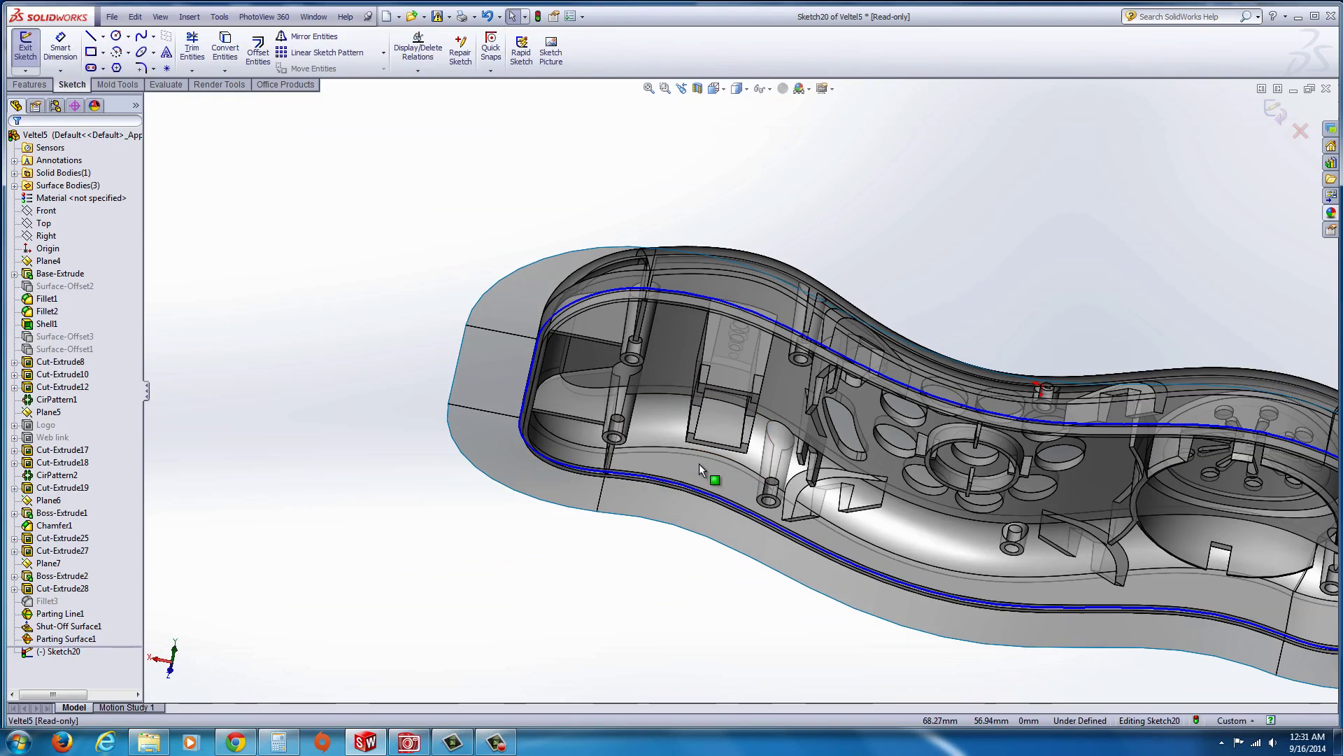
mouse_move(711, 471)
middle_down()
mouse_move(735, 591)
mouse_move(943, 493)
mouse_move(969, 600)
middle_up()
click(648, 647)
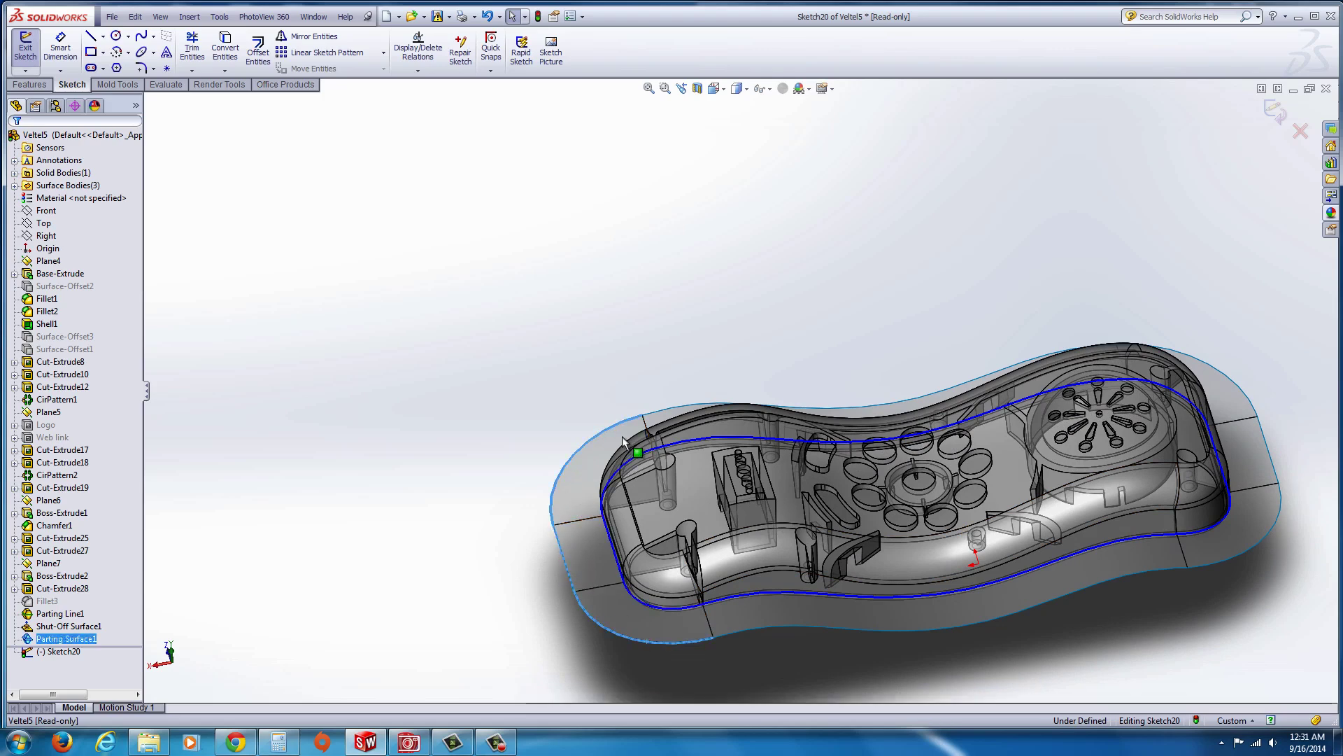
click(770, 406)
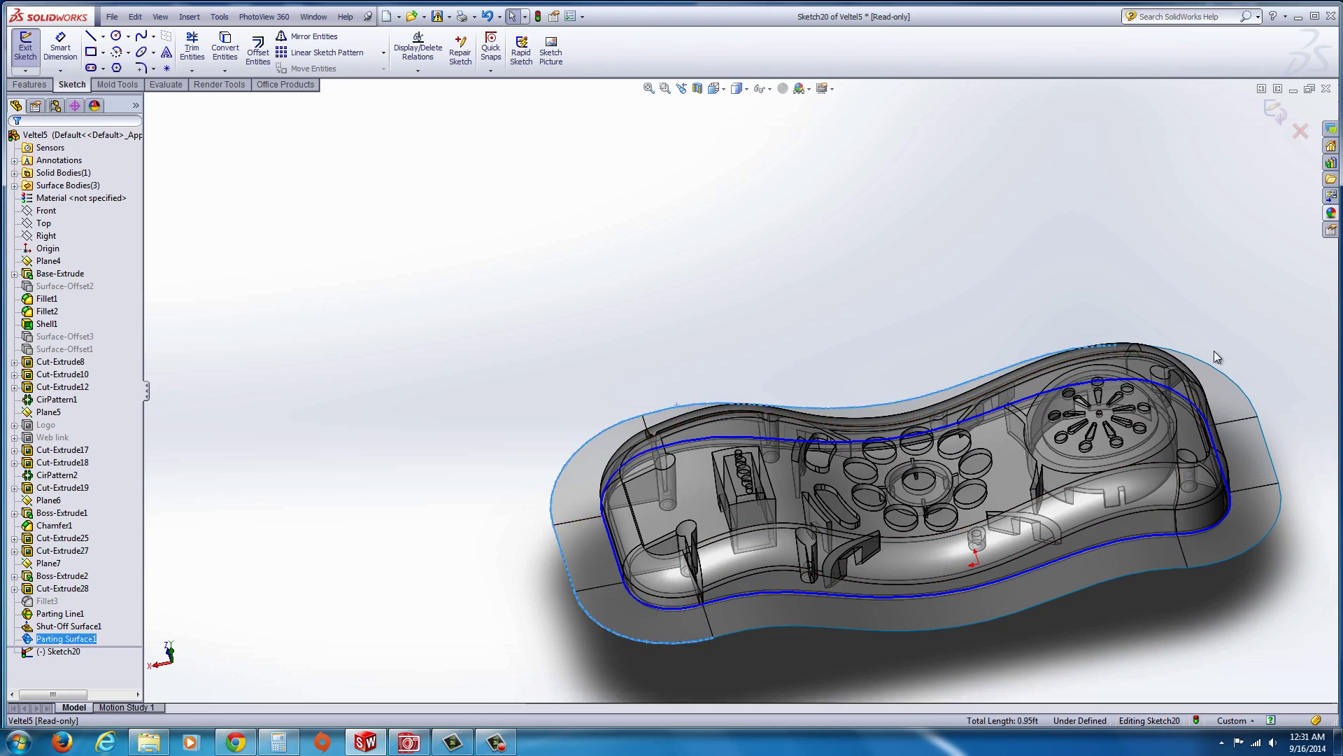
ctrl+click(1224, 381)
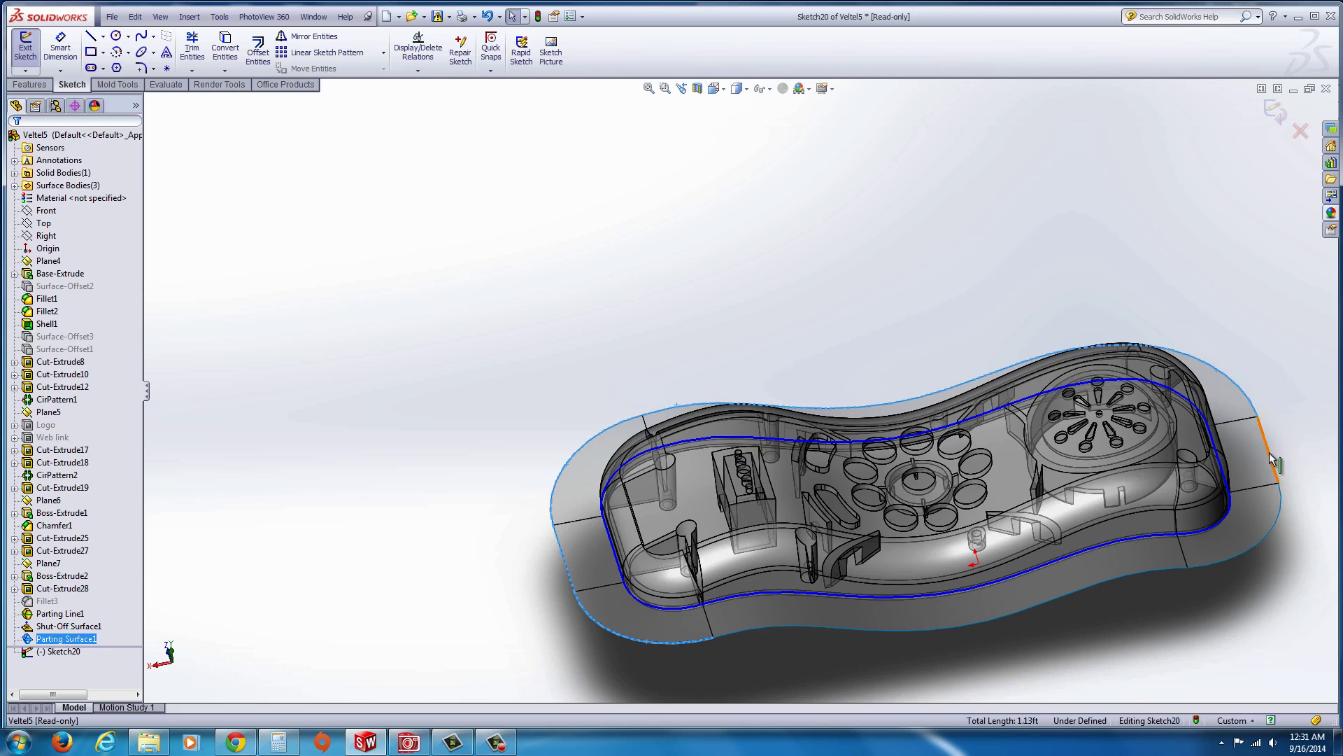
ctrl+click(1285, 529)
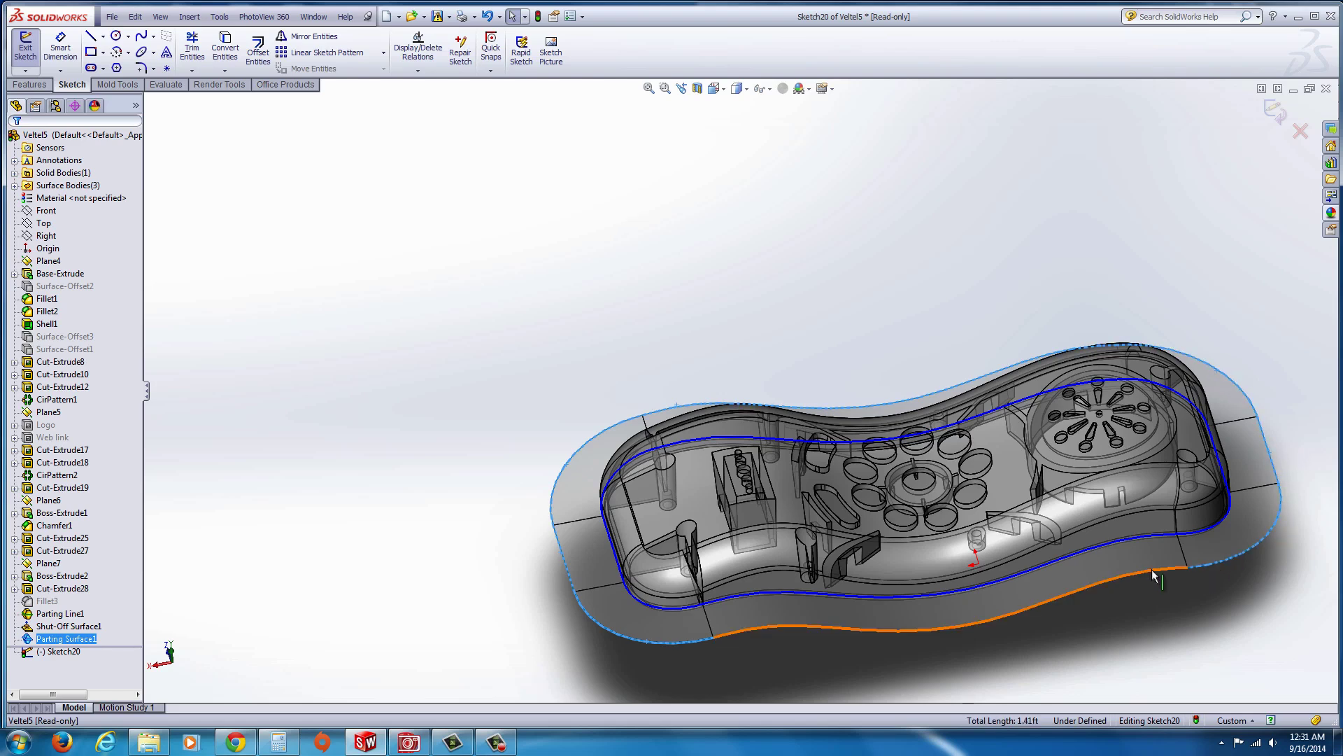
ctrl+click(758, 624)
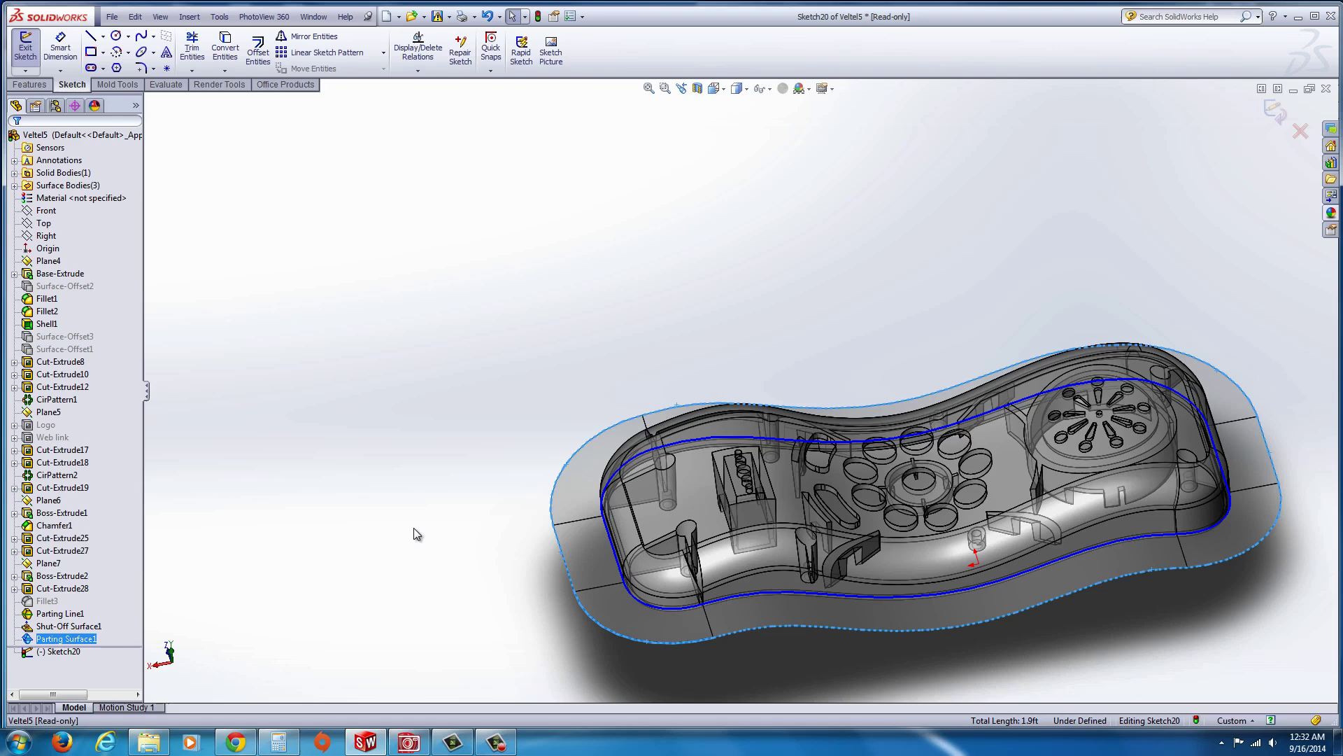
click(225, 44)
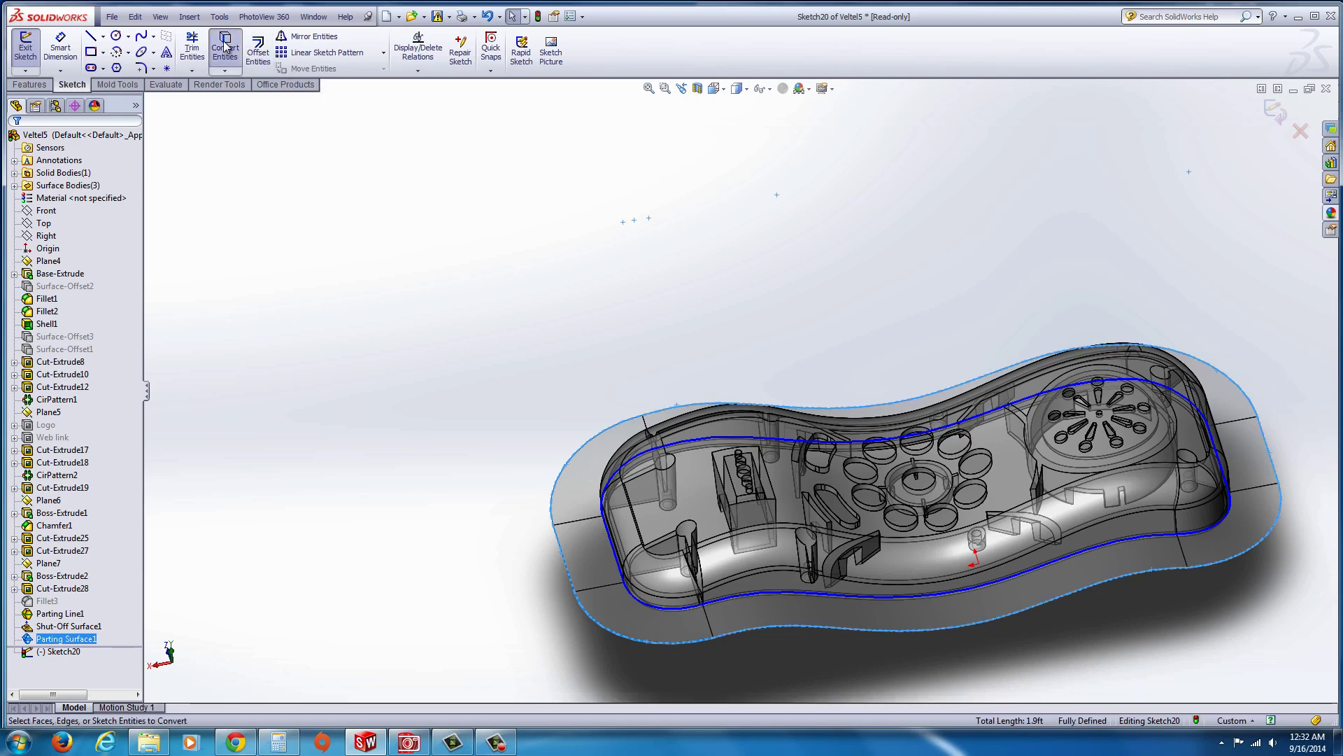
middle_drag(496, 481, 539, 490)
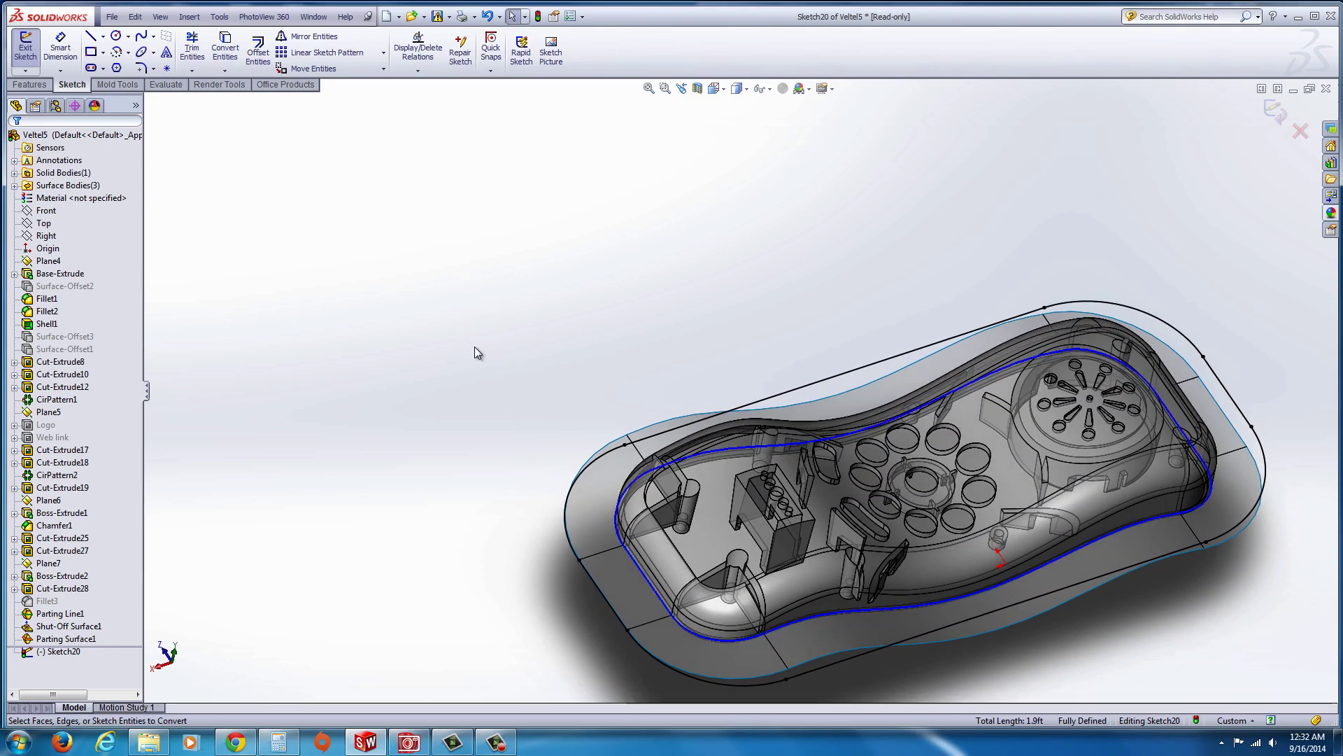
Create Tooling Split1 with blocks 25.40mm and 42.75mm deep, raised from 31.75mm
click(1274, 113)
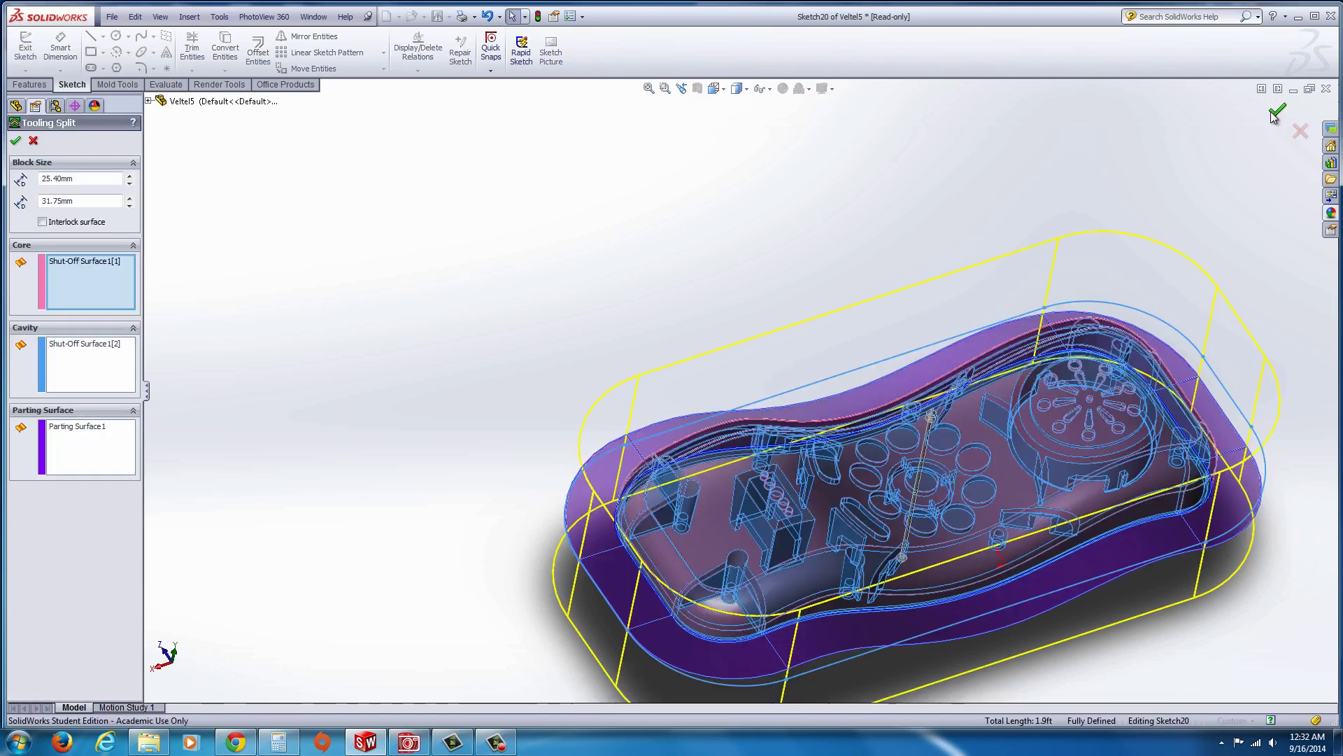
middle_drag(887, 491, 794, 265)
drag(785, 260, 783, 226)
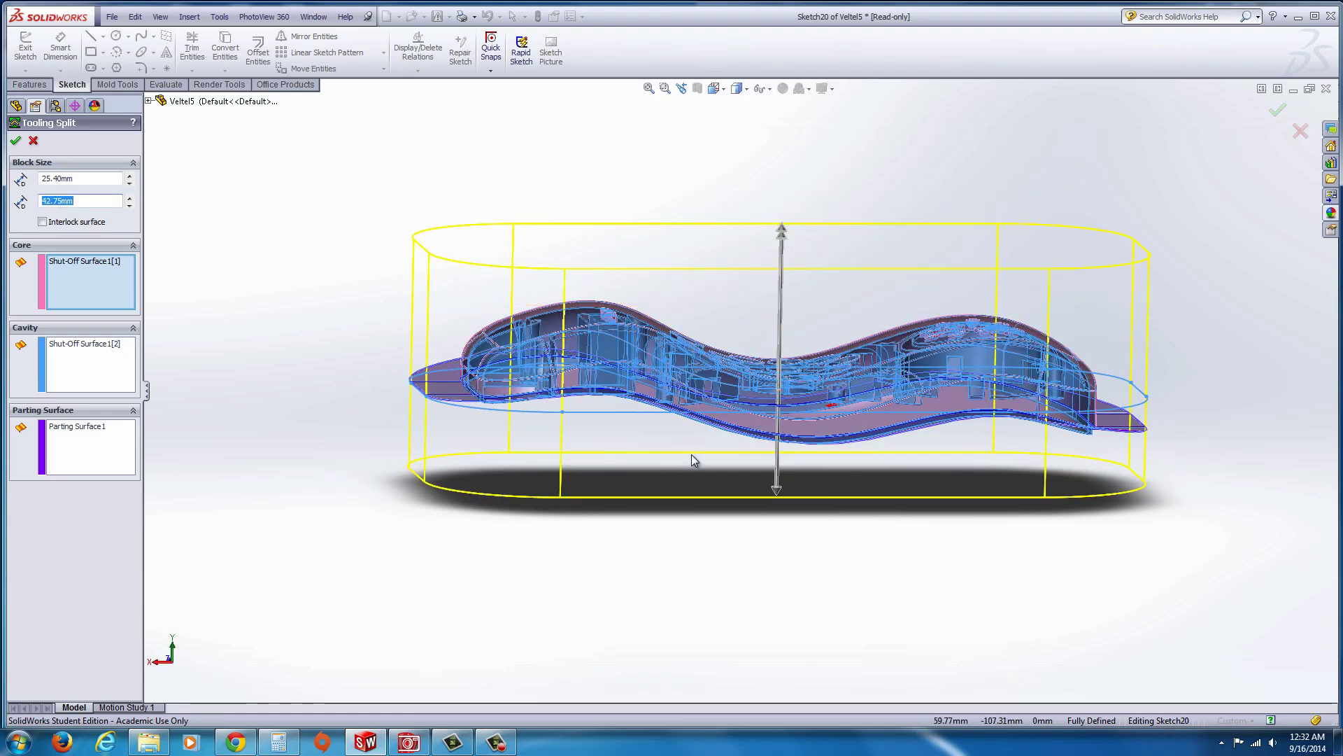
middle_drag(697, 483, 707, 574)
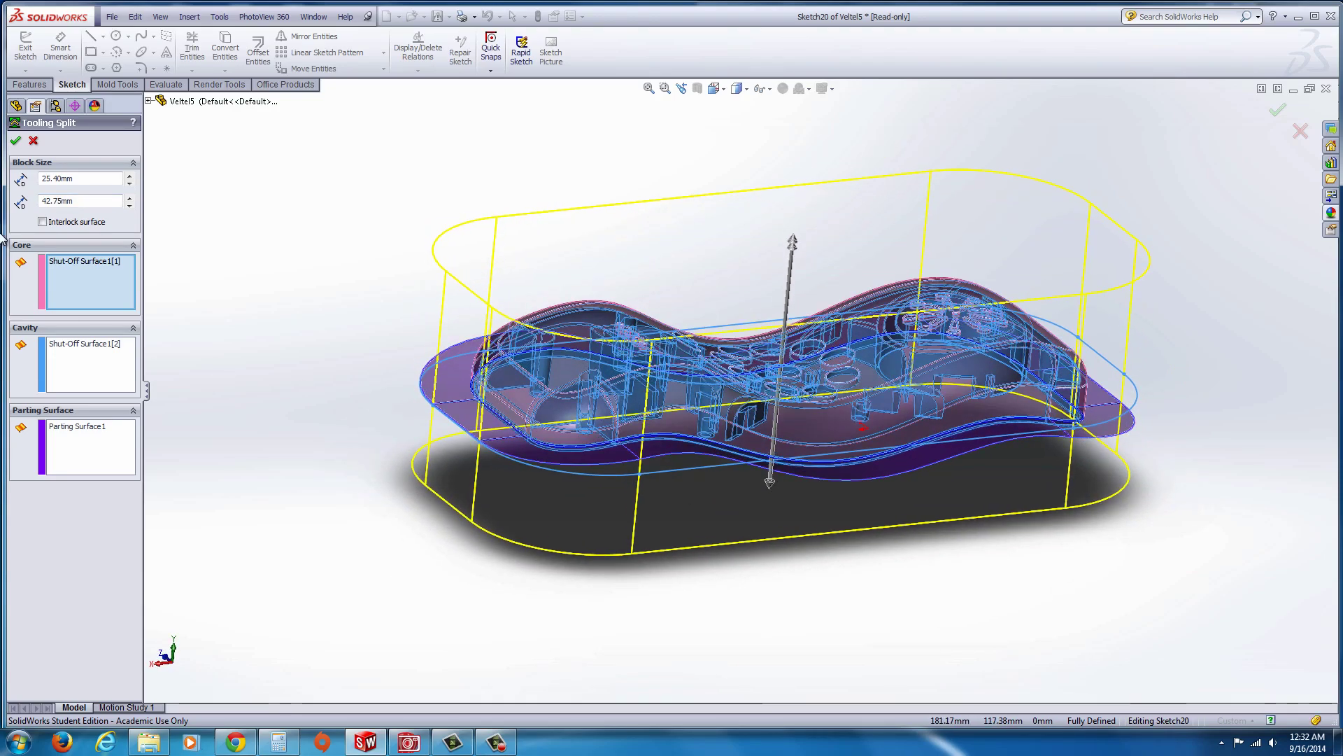
click(19, 140)
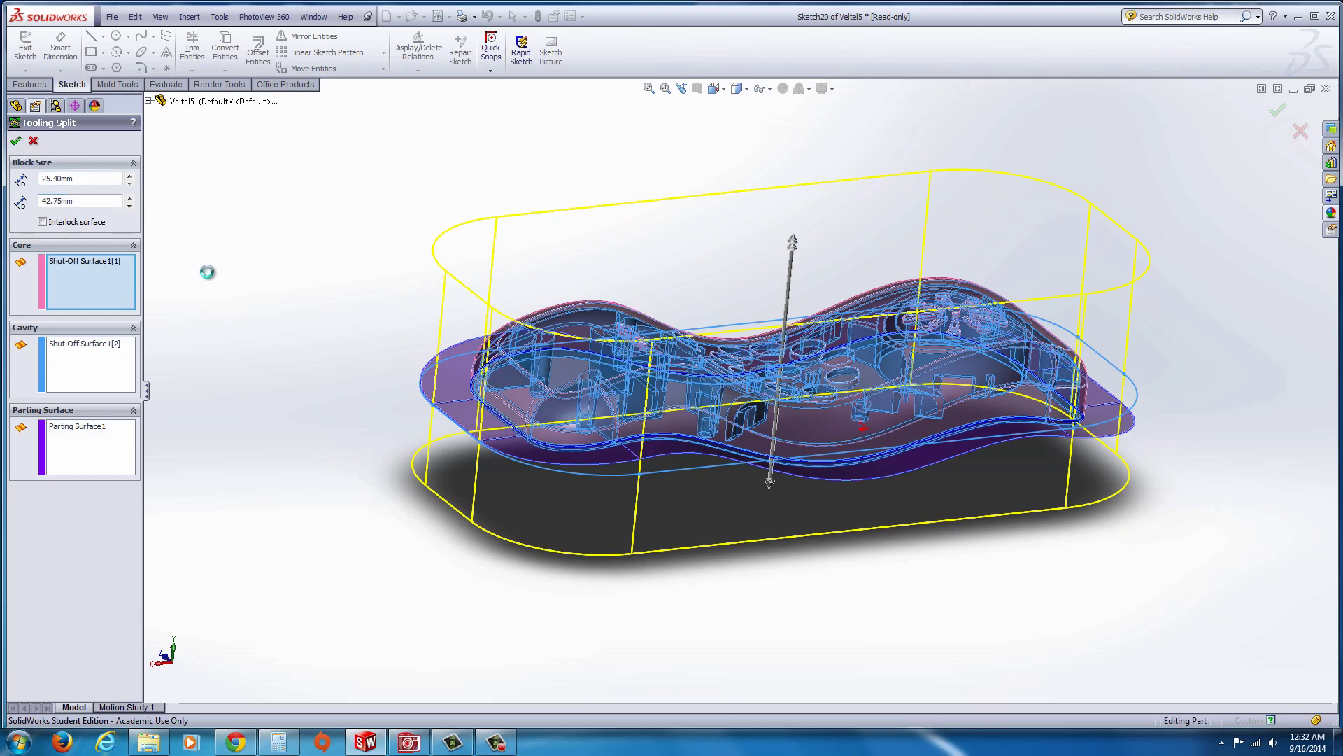
middle_drag(401, 387, 427, 484)
scroll(749, 271, up, 3)
Remove all part appearances so the tooling block shows opaque grey
scroll(625, 335, down, 3)
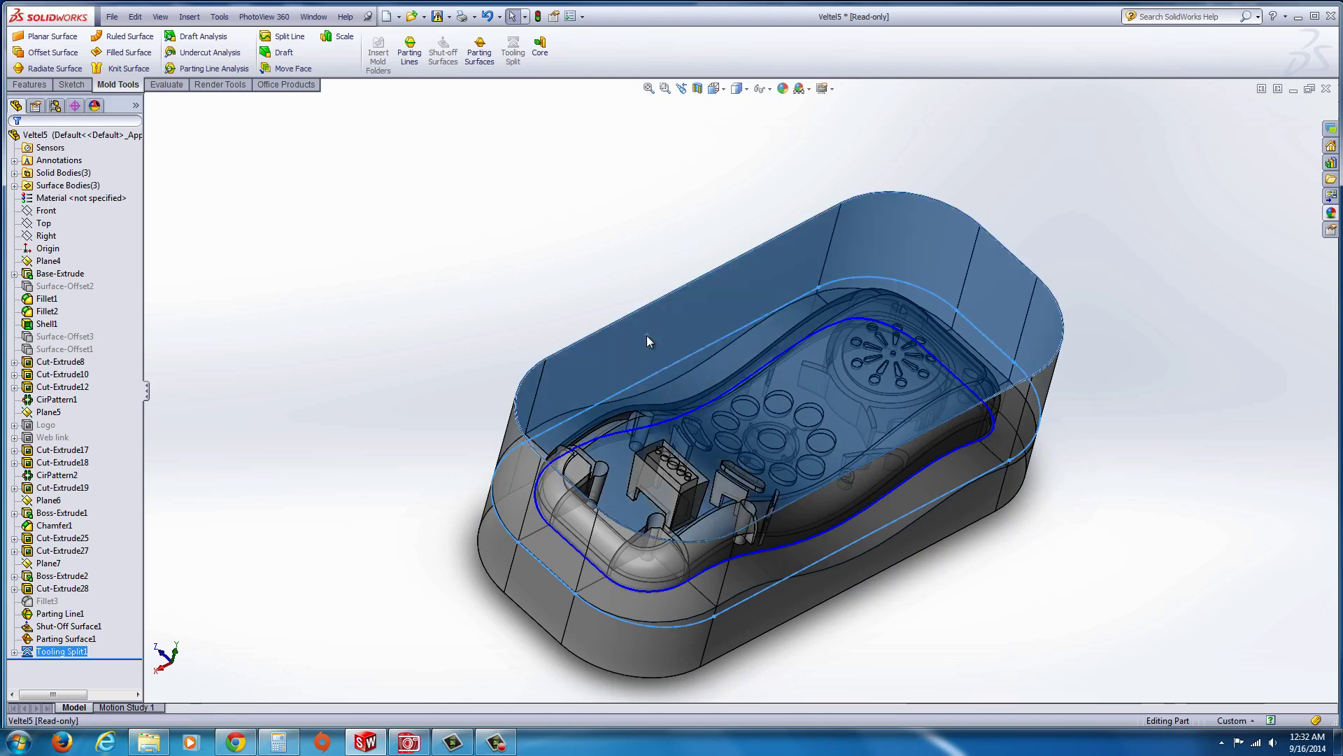
right_click(646, 336)
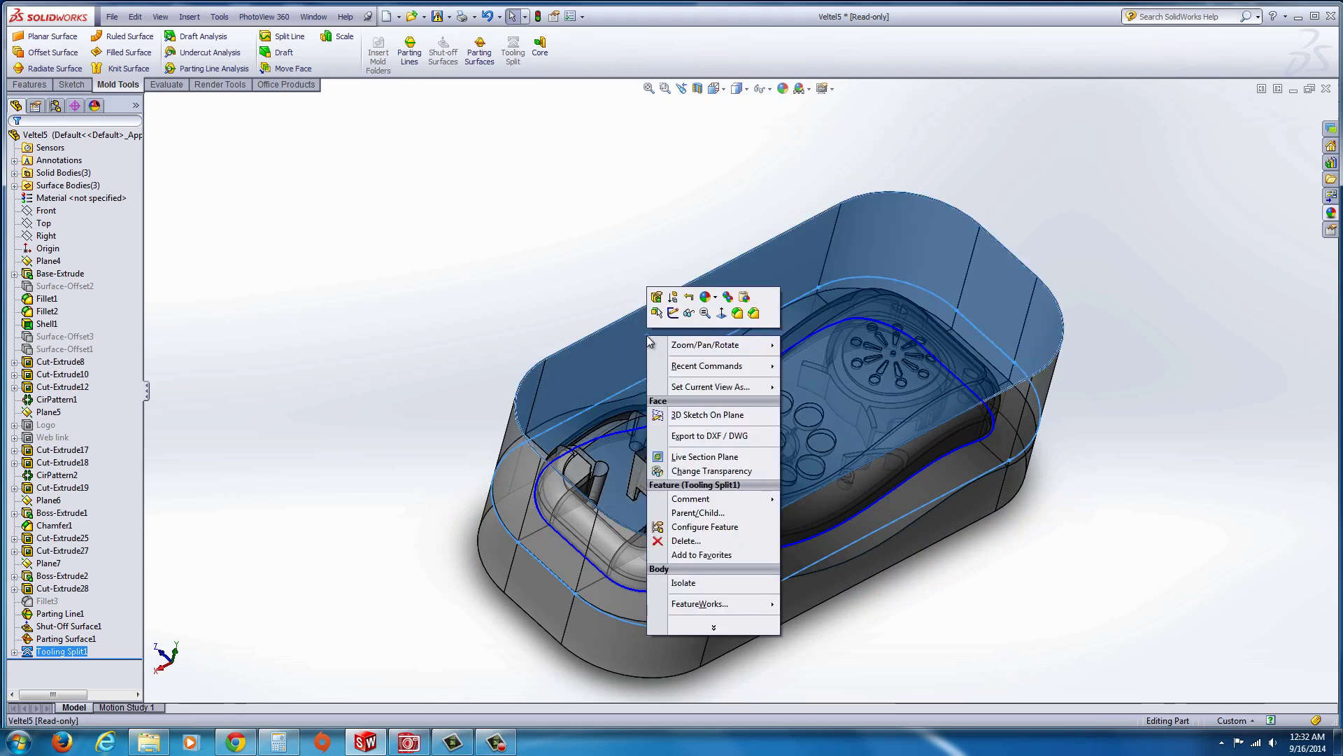
click(716, 299)
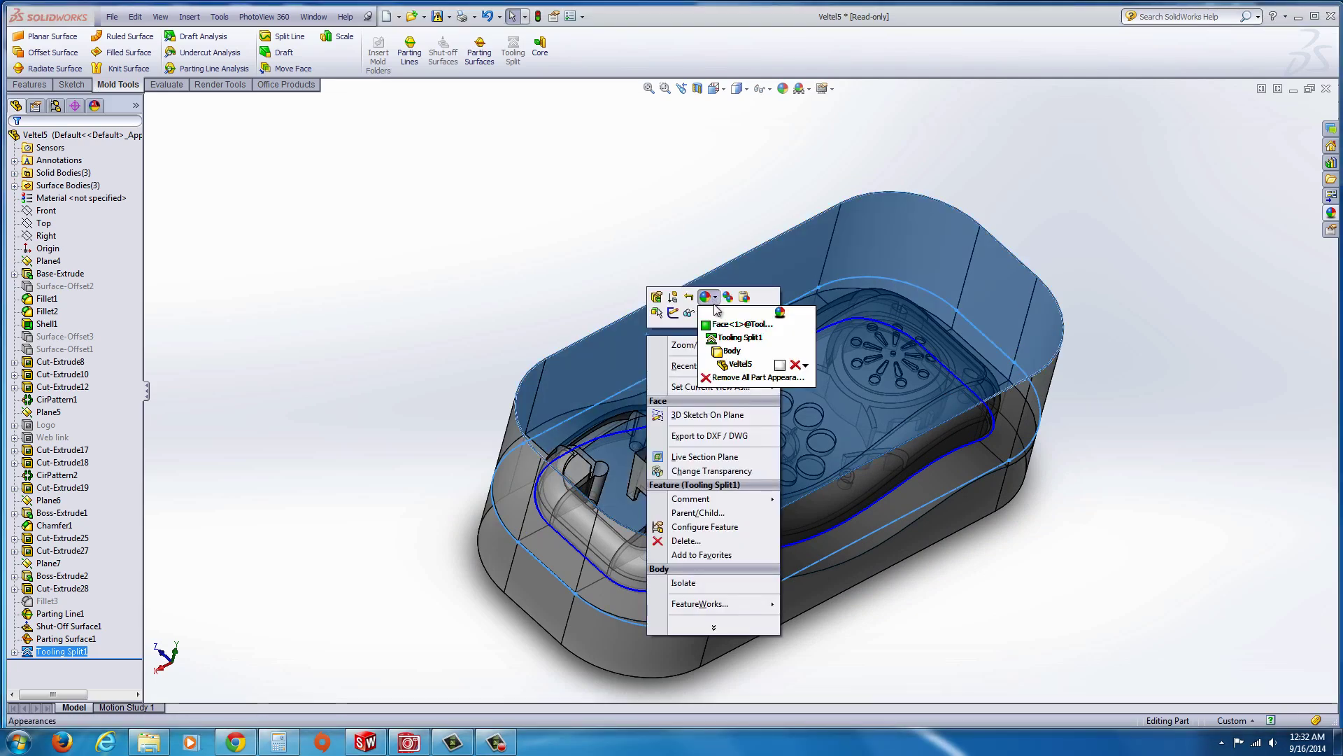
click(794, 364)
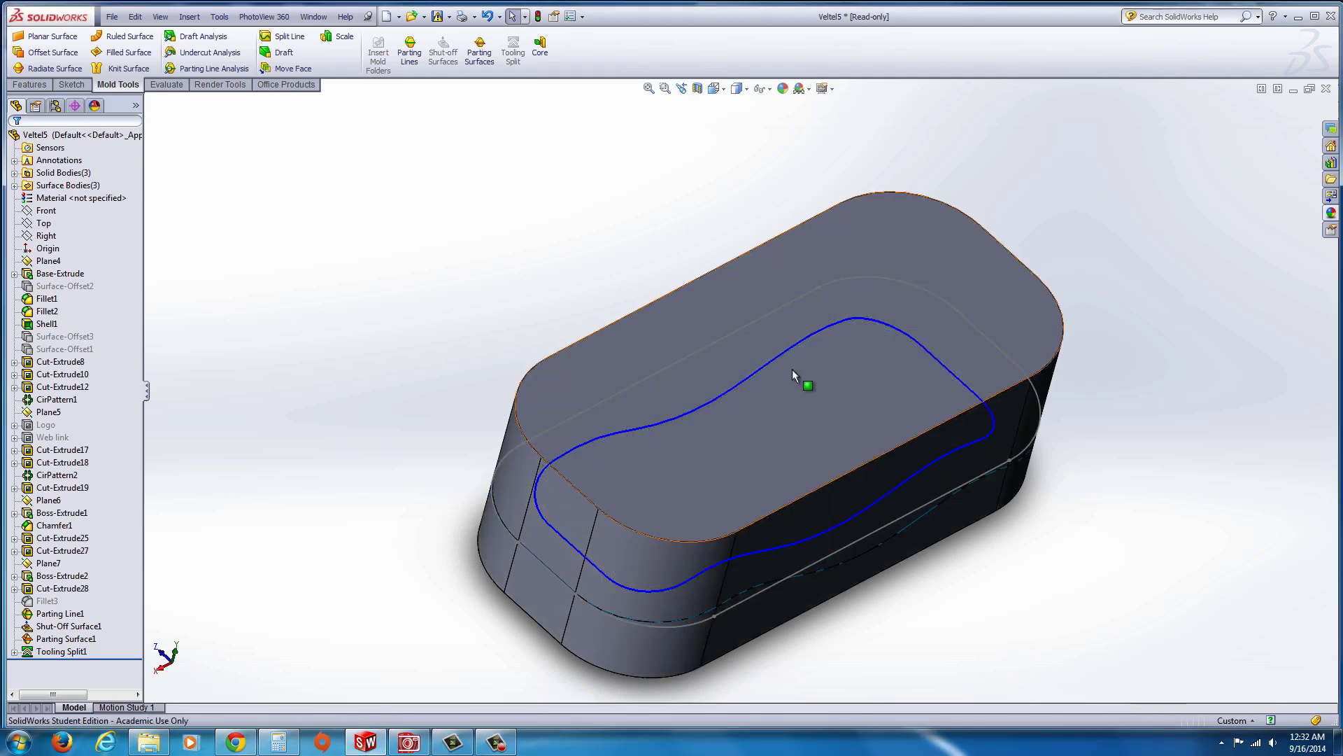
Hide Parting Line1 and Sketch20, then select the part's surface bodies
click(601, 427)
right_click(609, 436)
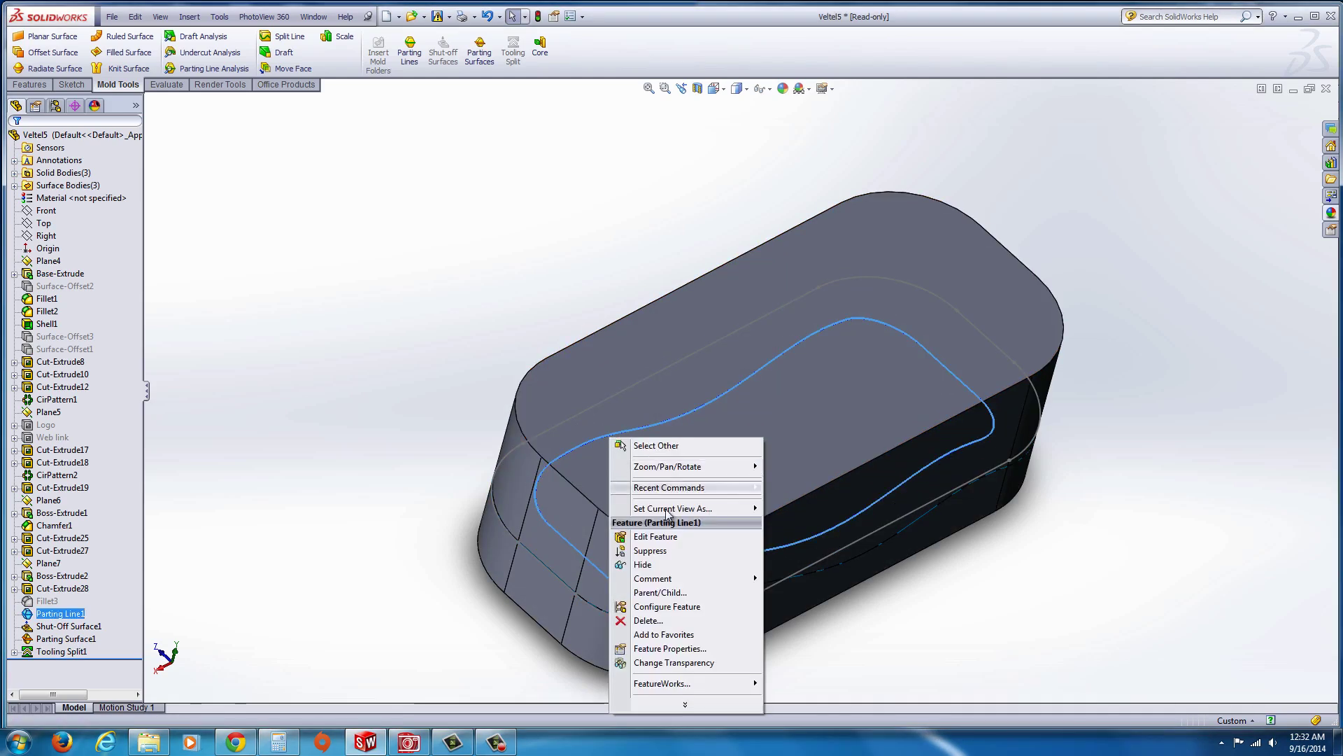
click(647, 564)
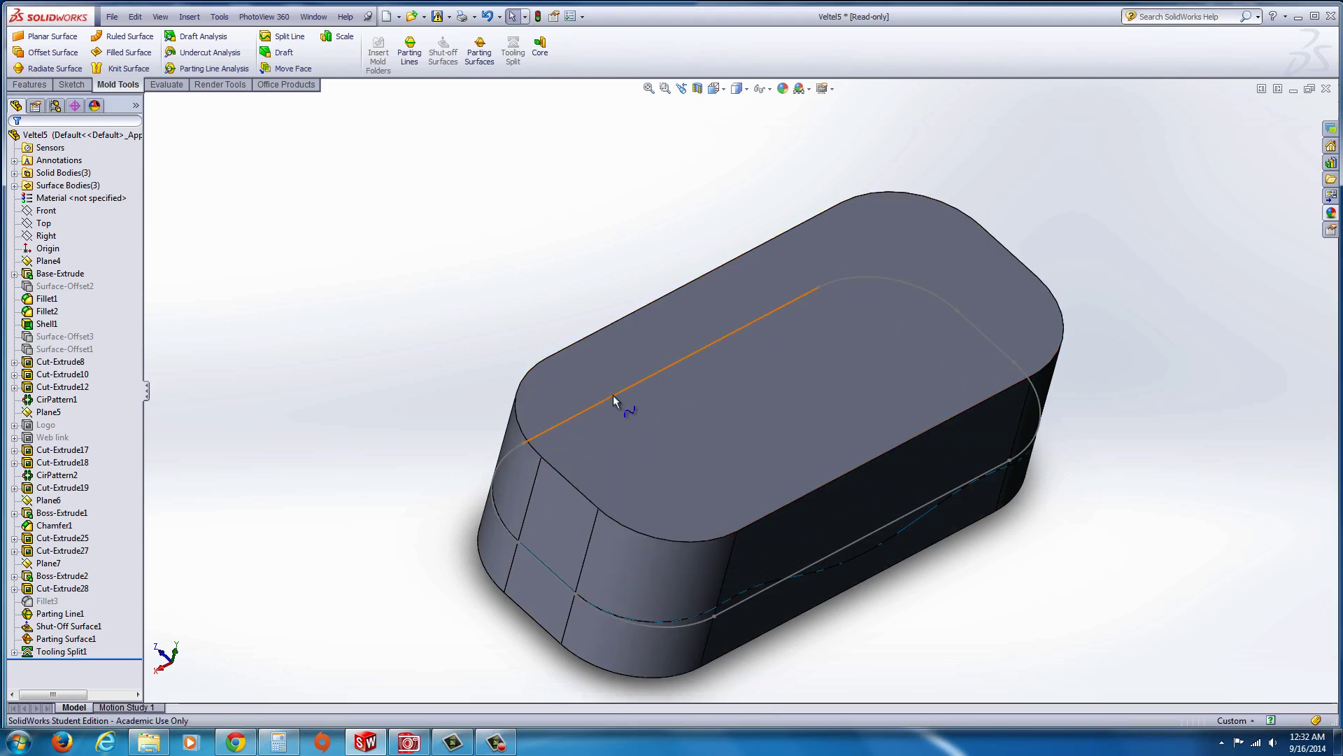
right_click(613, 395)
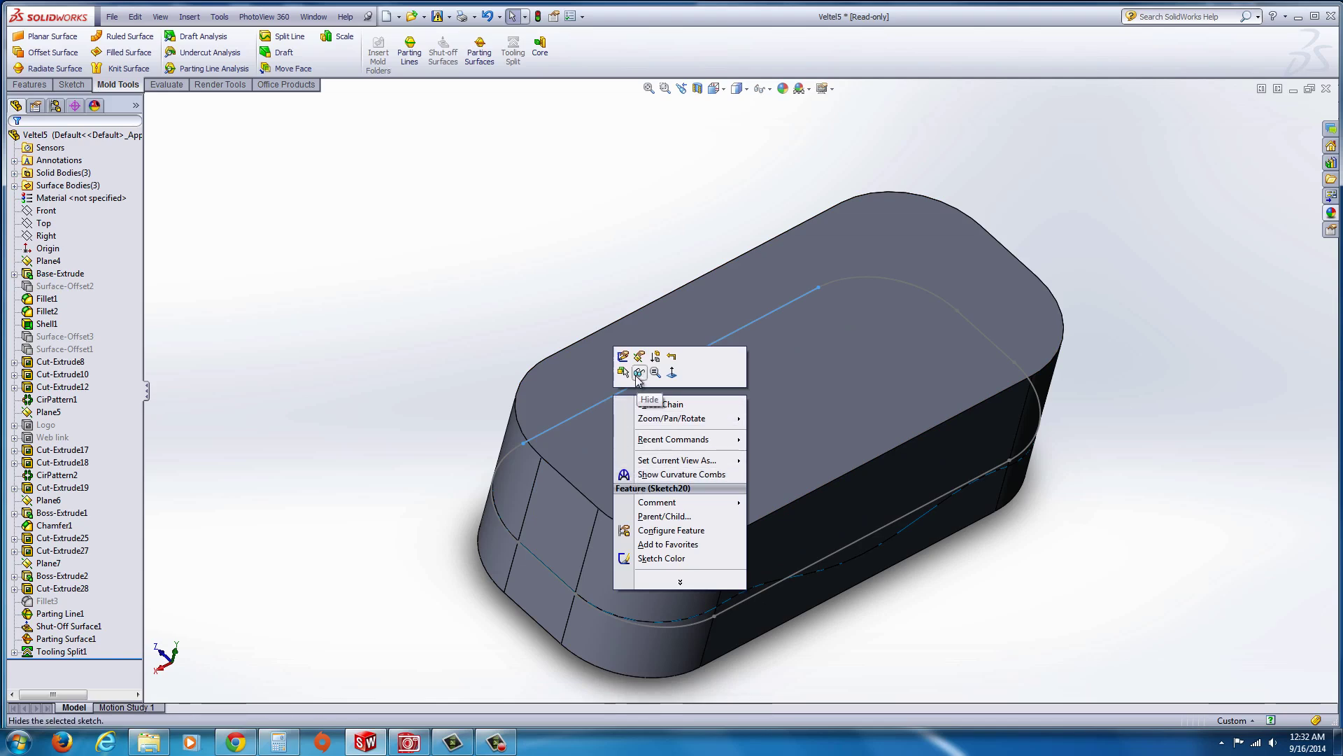
click(639, 373)
click(91, 197)
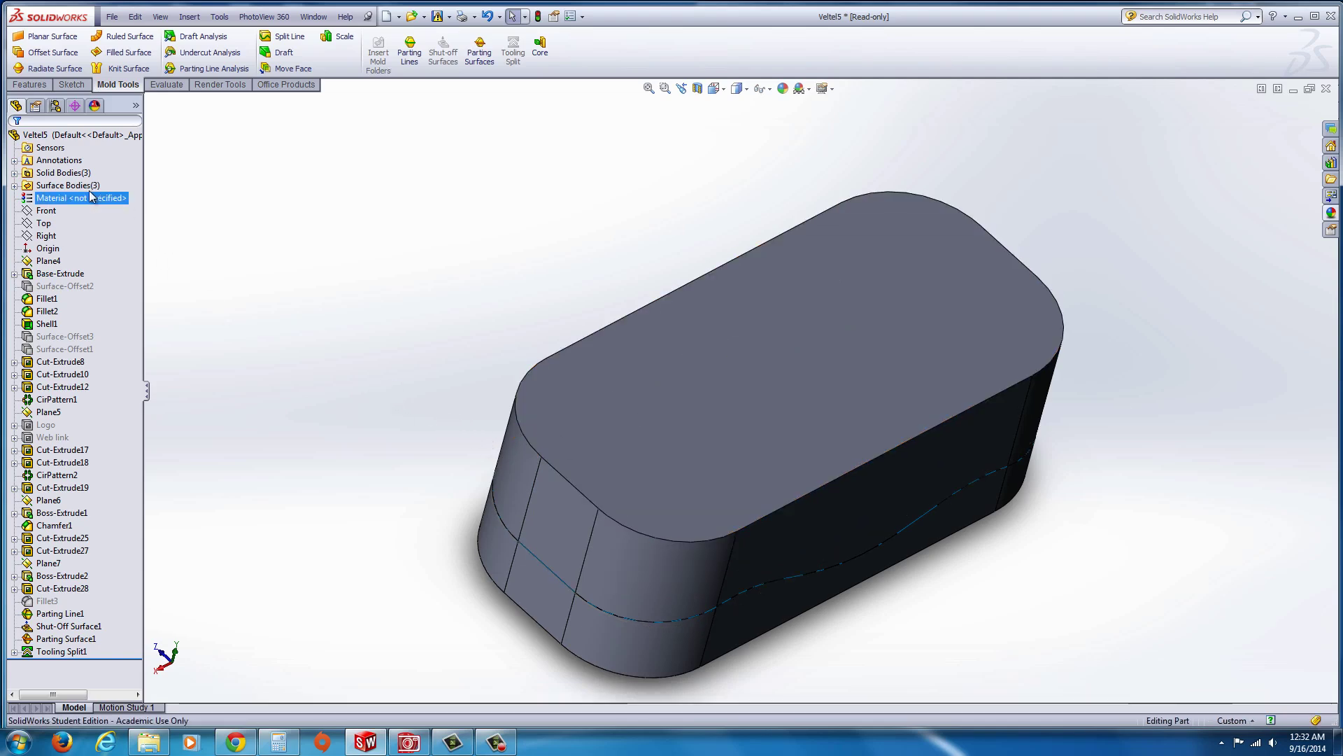
click(47, 186)
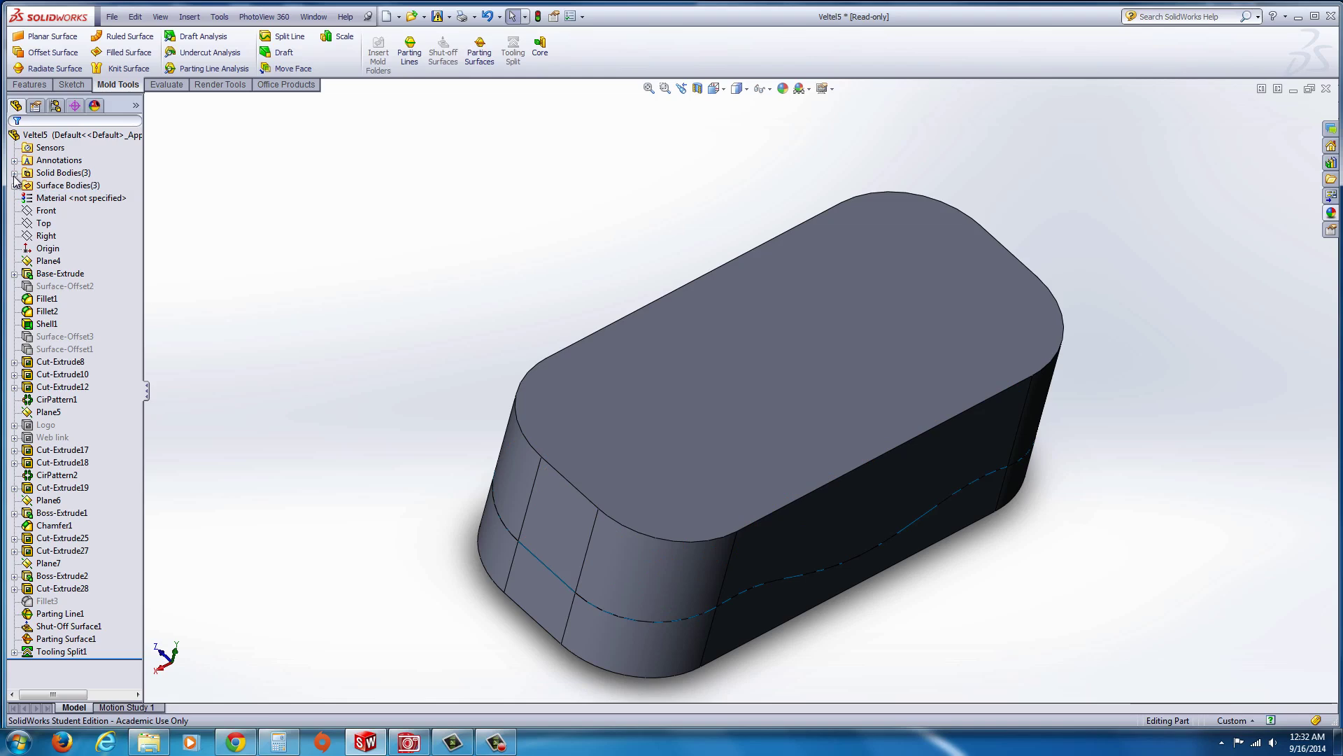
Isolate the Tooling Split1[2] body from Solid Bodies and orbit to view its raised remote shape
click(14, 173)
click(36, 173)
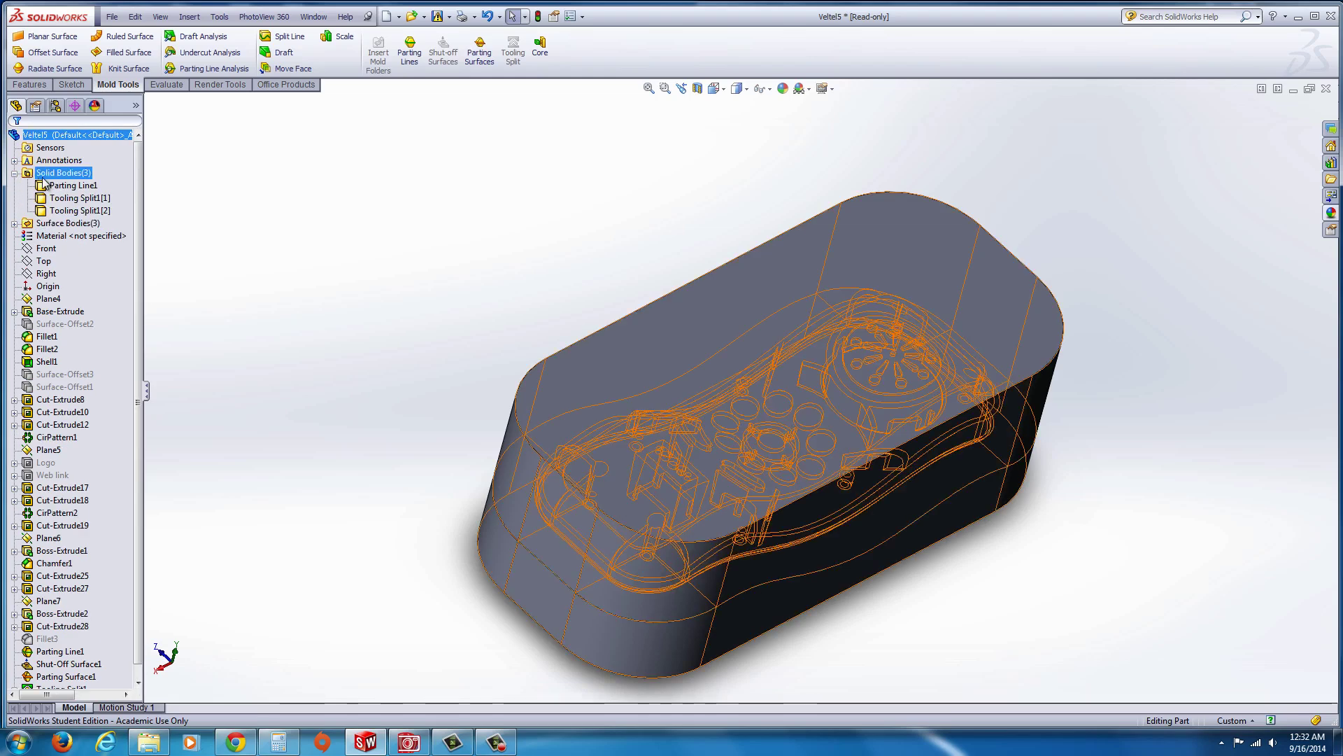
click(17, 172)
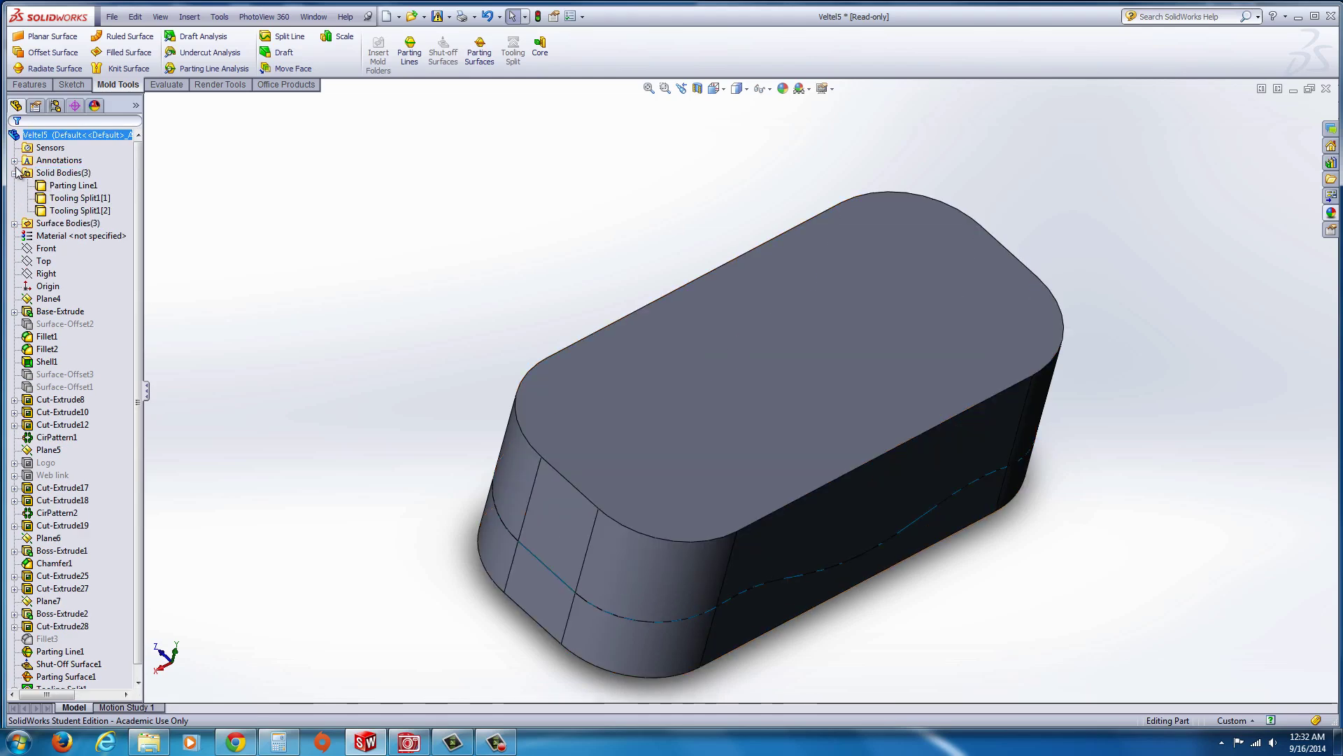
click(47, 213)
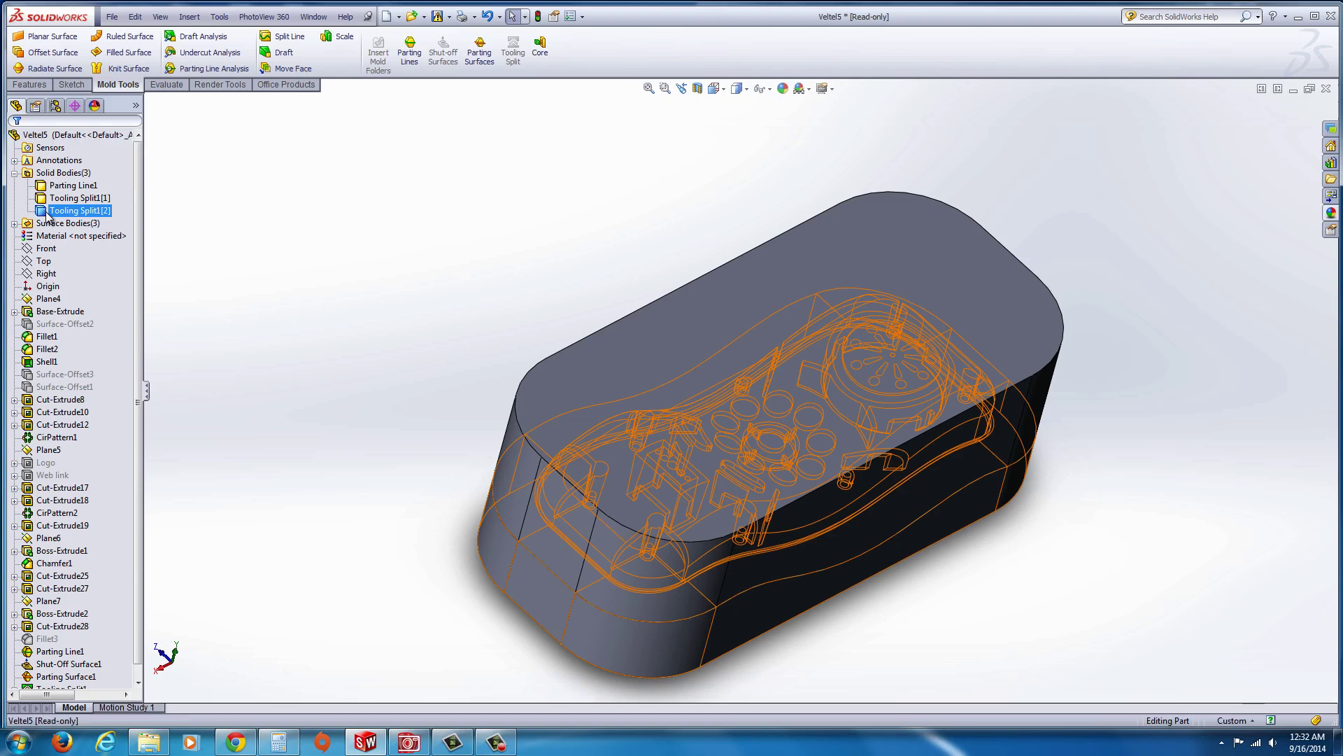
right_click(48, 214)
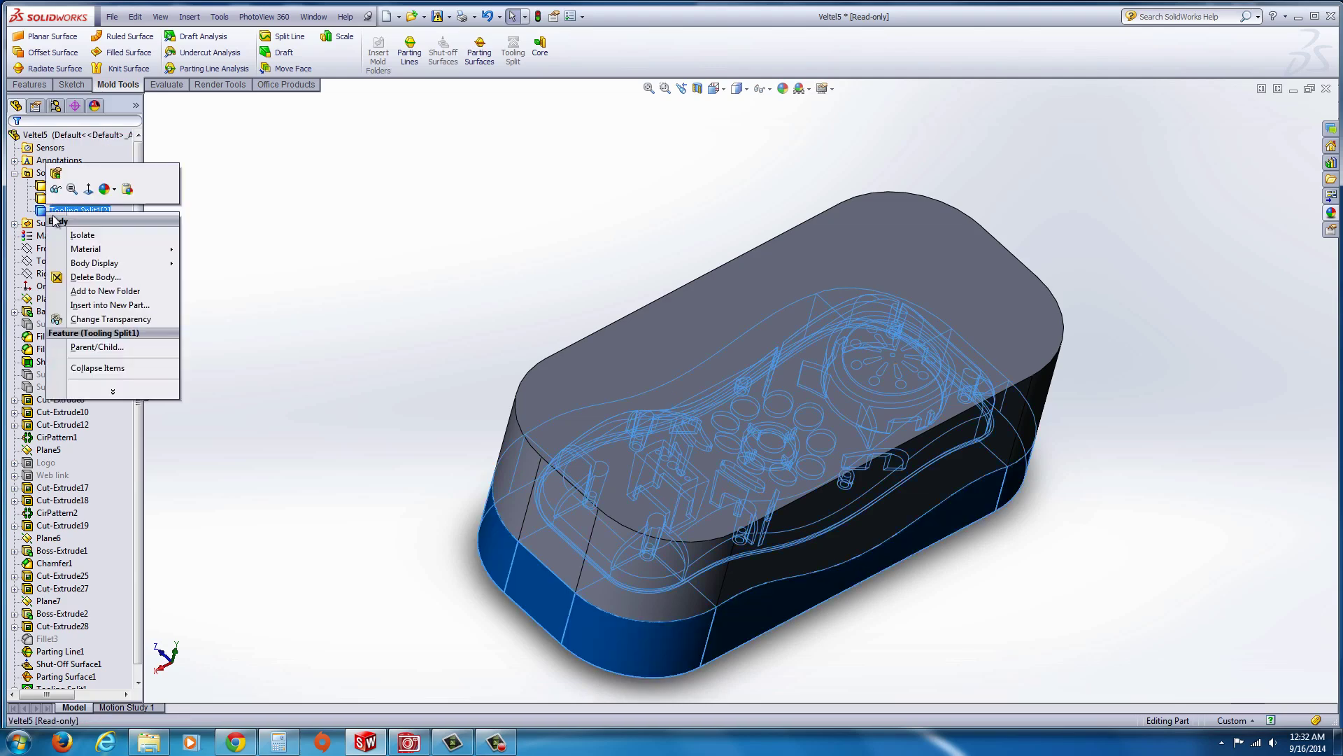
click(83, 236)
middle_drag(643, 611, 840, 543)
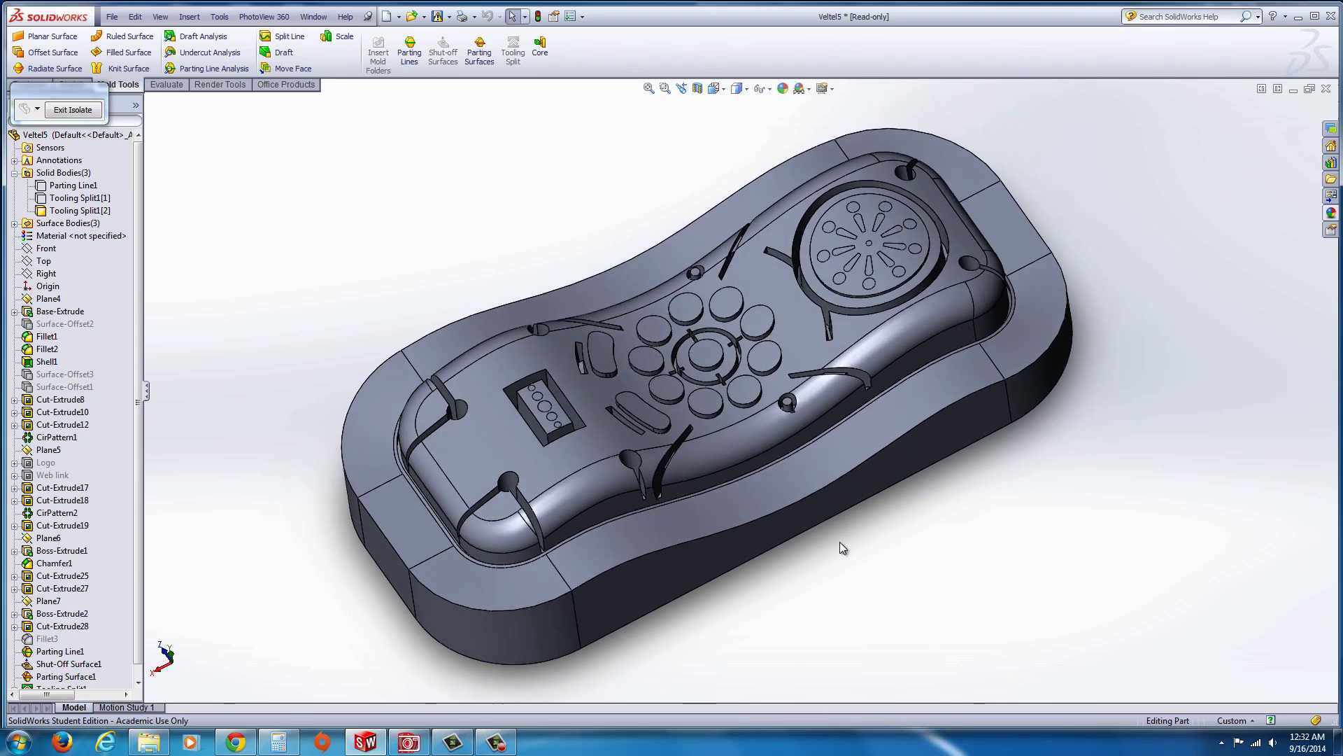
Exit isolation, isolate Tooling Split1[1] instead, and orbit to inspect its recessed cavity
click(73, 109)
right_click(77, 198)
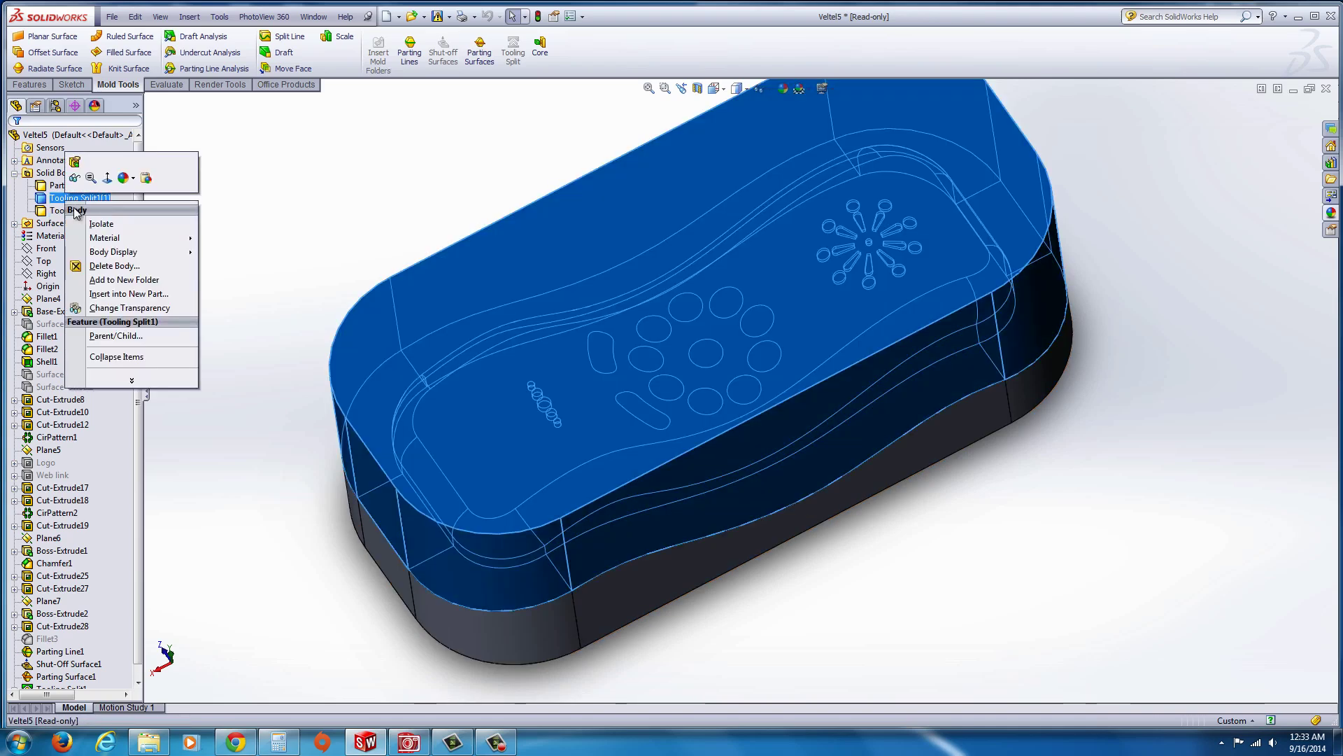
click(101, 224)
middle_drag(686, 509, 930, 507)
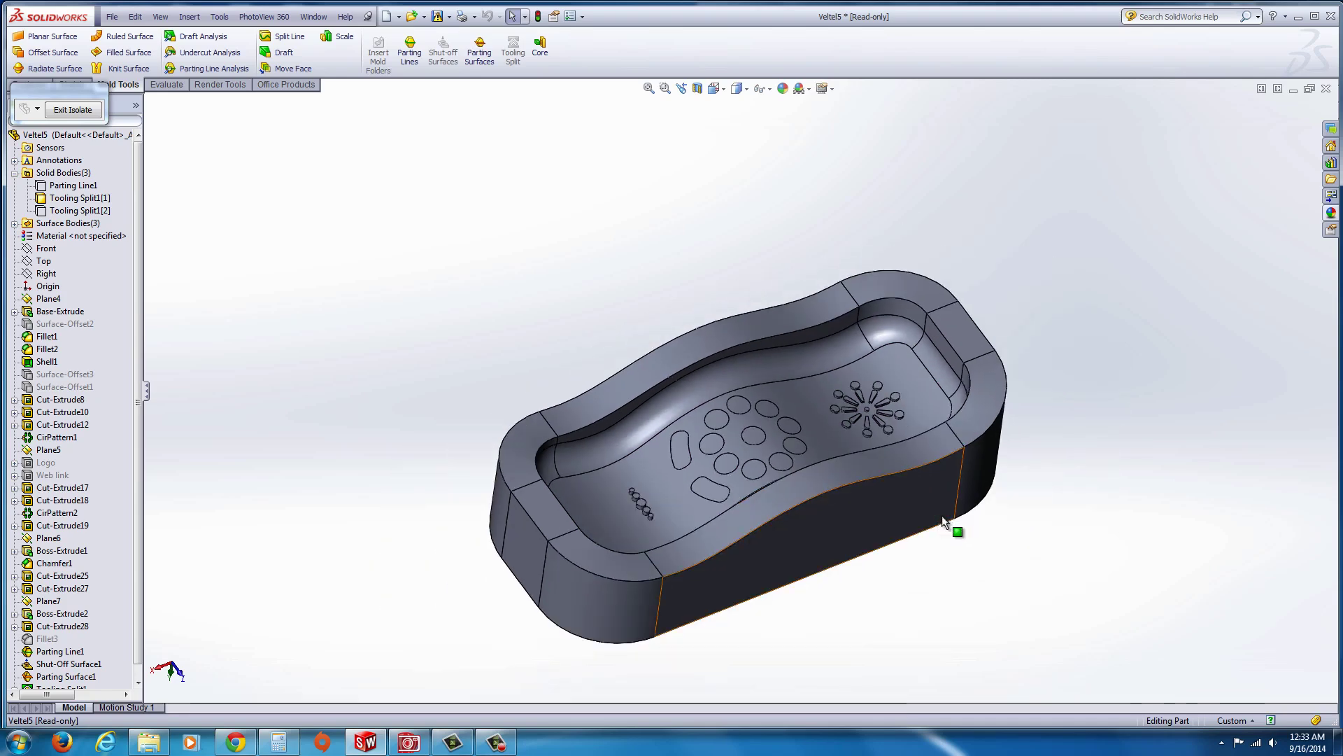
scroll(942, 515, down, 1)
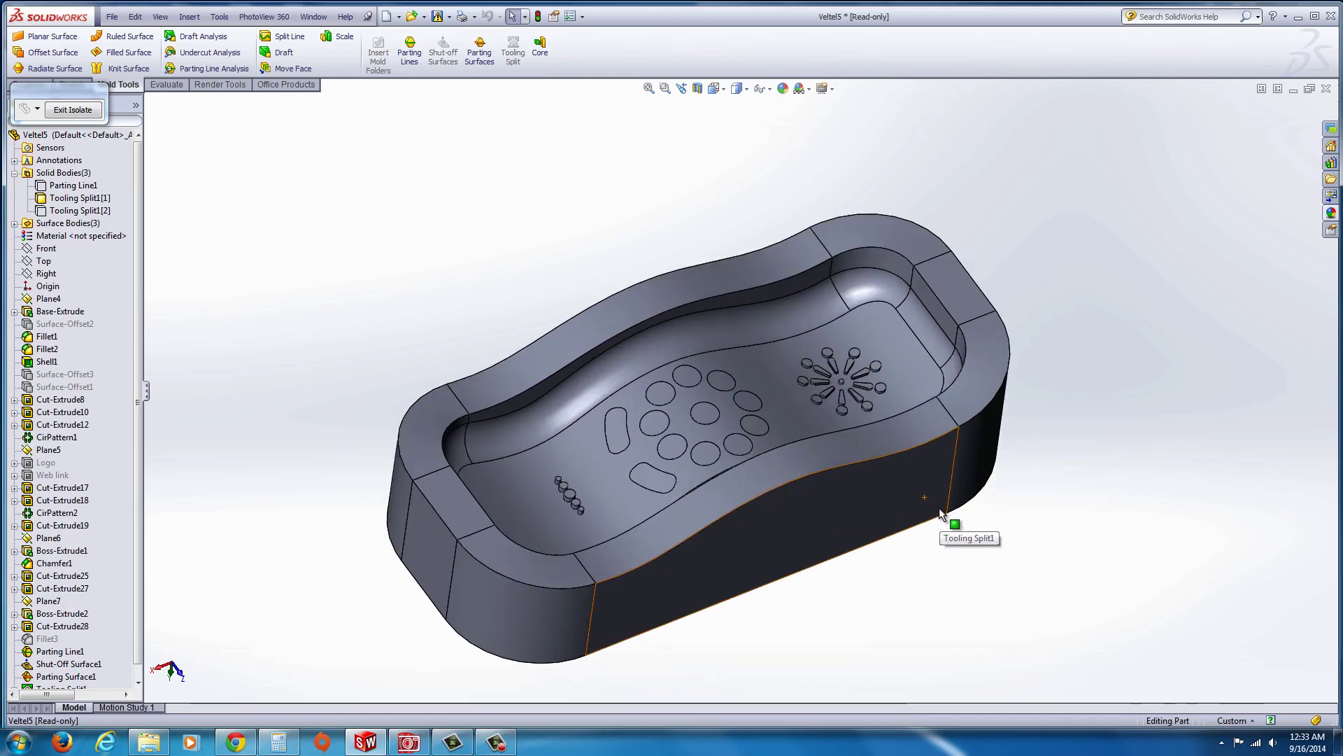